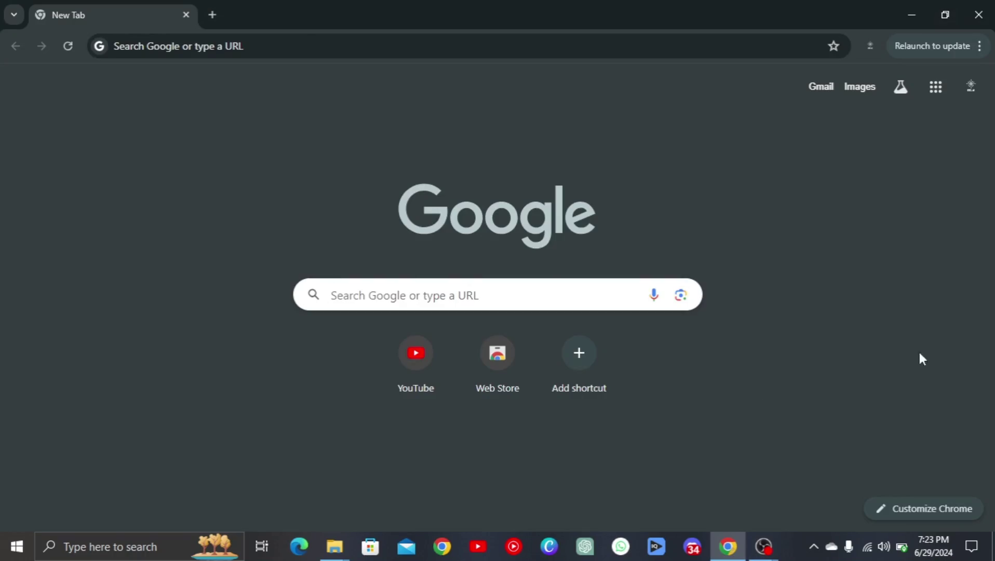
# Search the web for 'foocus' and open the lllyasviel/Fooocus GitHub repository.
pyautogui.click(320, 52)
pyautogui.write('foocus')
pyautogui.press('Return')
pyautogui.click(246, 291)
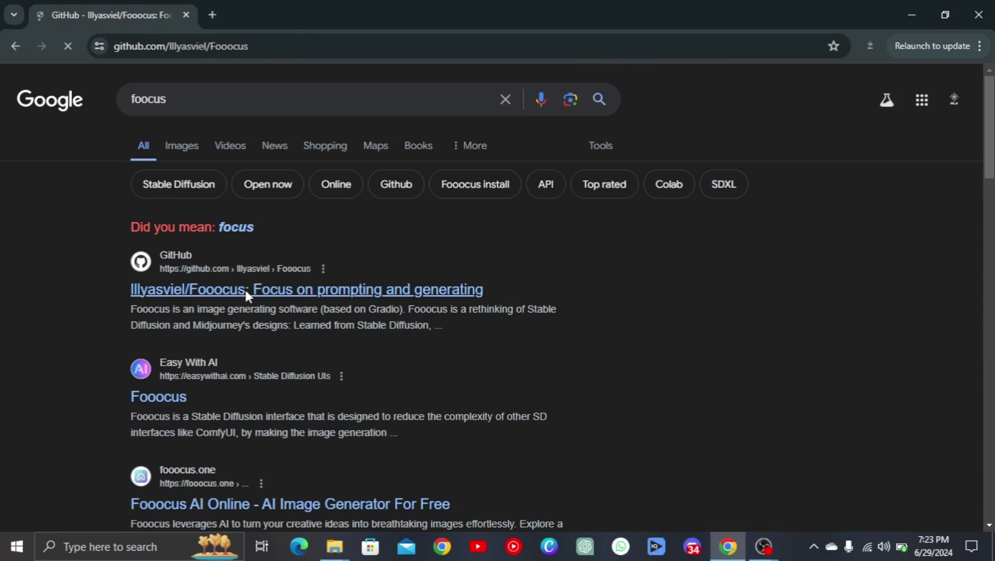
# Open the repository's fooocus_colab.ipynb notebook in Colab using the README badge.
pyautogui.scroll(-12, 243, 285)
pyautogui.scroll(-20, 242, 287)
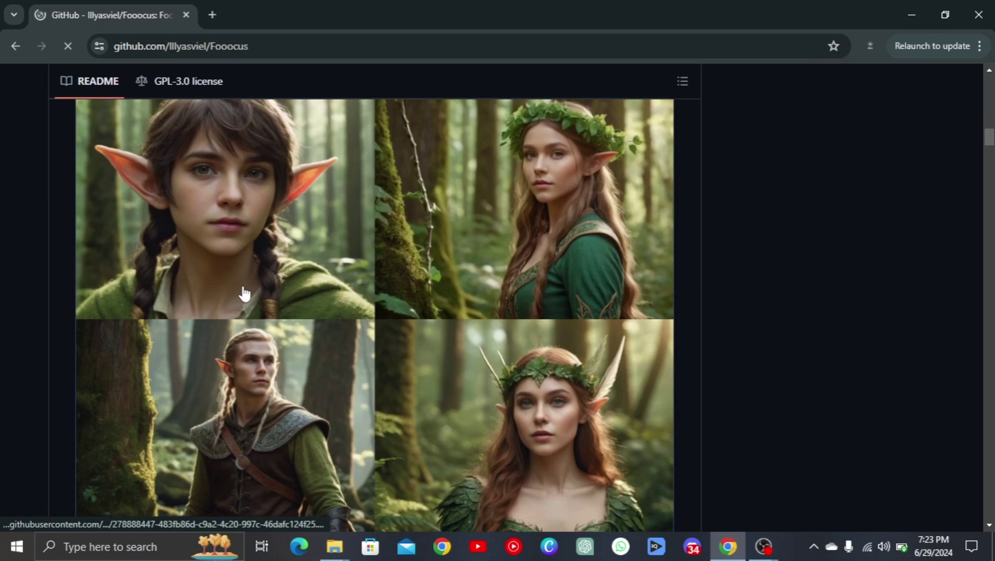
pyautogui.scroll(3, 243, 285)
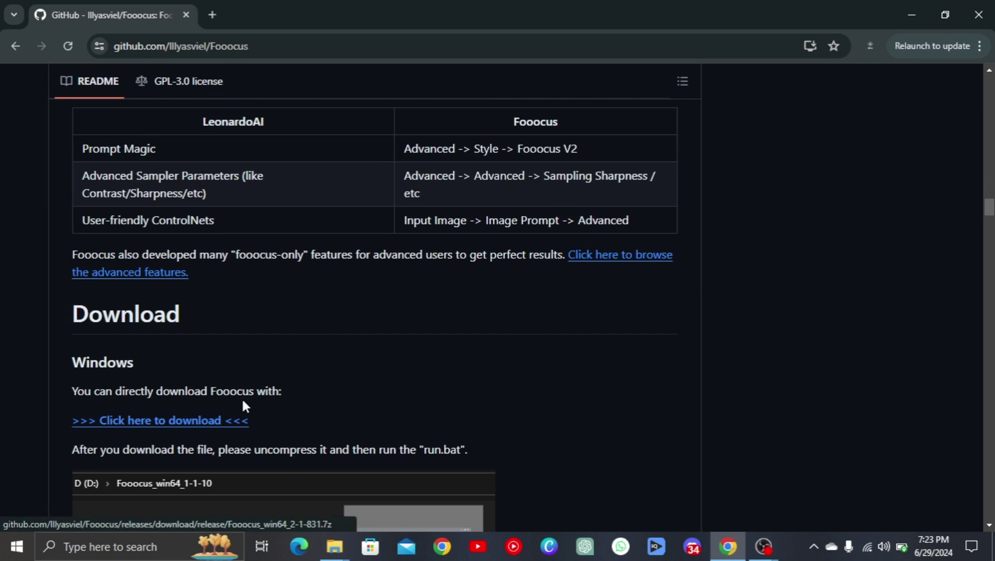
pyautogui.scroll(-11, 246, 402)
pyautogui.scroll(-4, 252, 395)
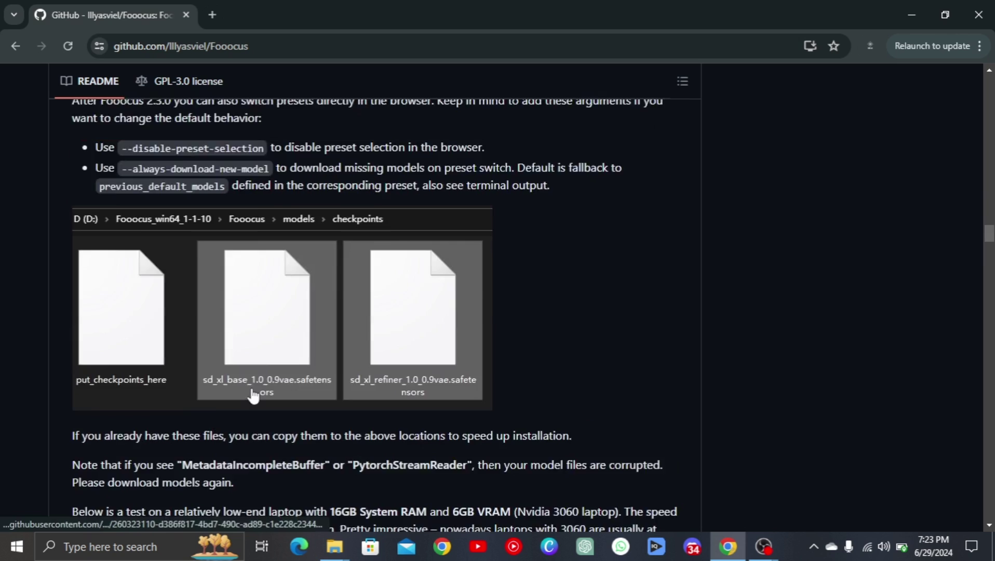
pyautogui.scroll(-10, 252, 395)
pyautogui.click(161, 361)
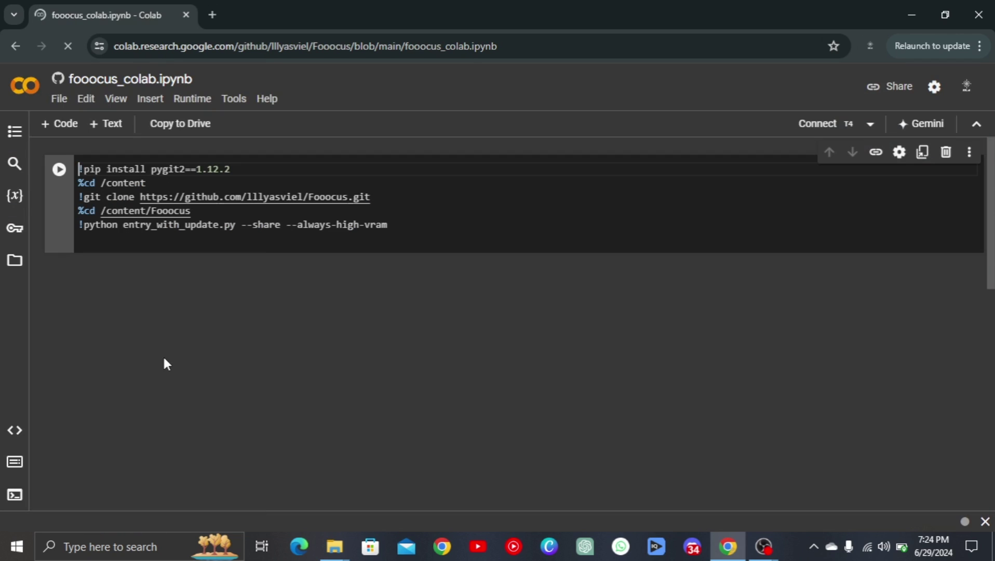
# Run the Fooocus install-and-launch cell, choosing Run anyway on the Colab warning.
pyautogui.click(59, 169)
pyautogui.click(683, 360)
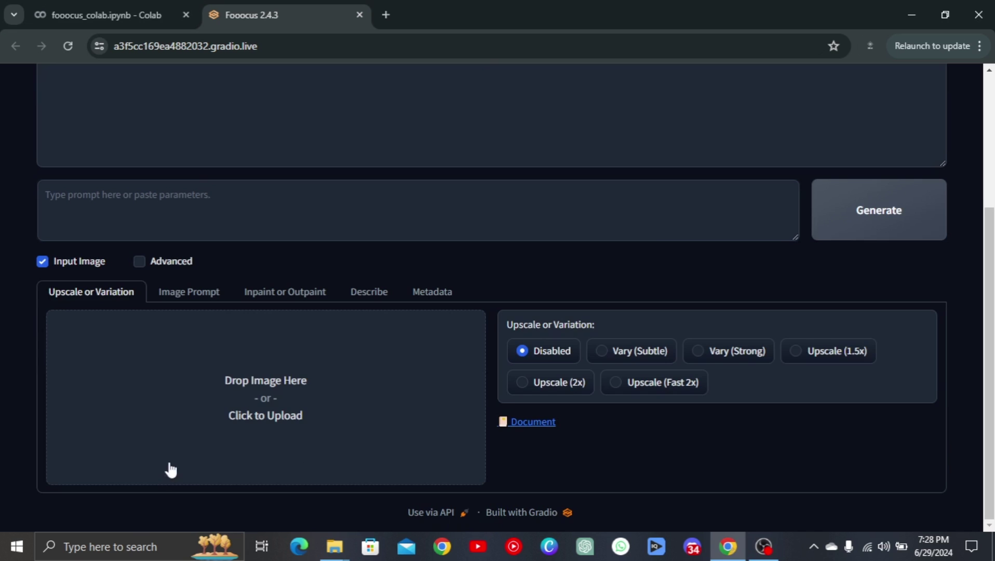
# Enable Advanced settings, add the Fooocus Photograph style and turn on Developer Debug Mode.
pyautogui.click(139, 262)
pyautogui.scroll(4, 751, 329)
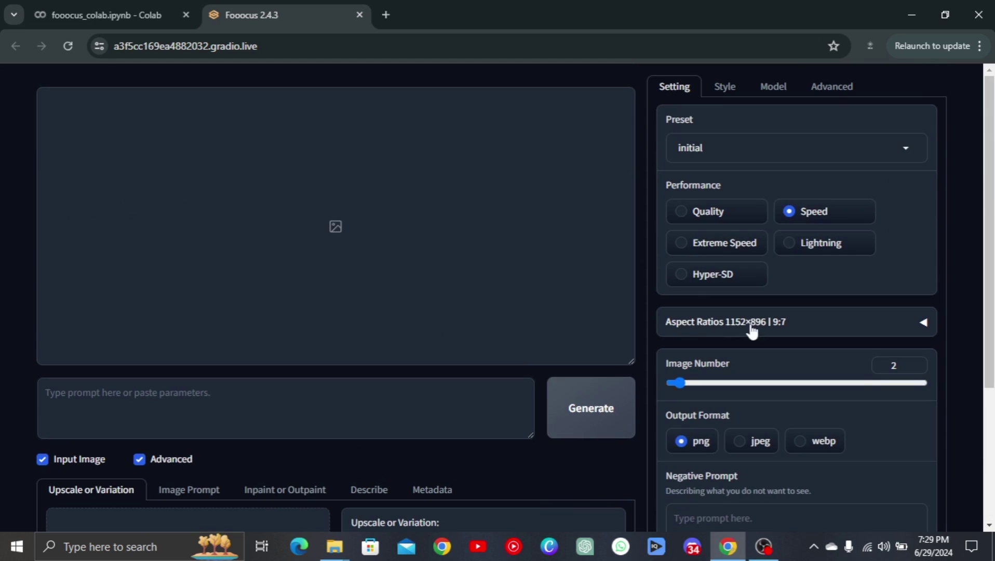
pyautogui.click(724, 86)
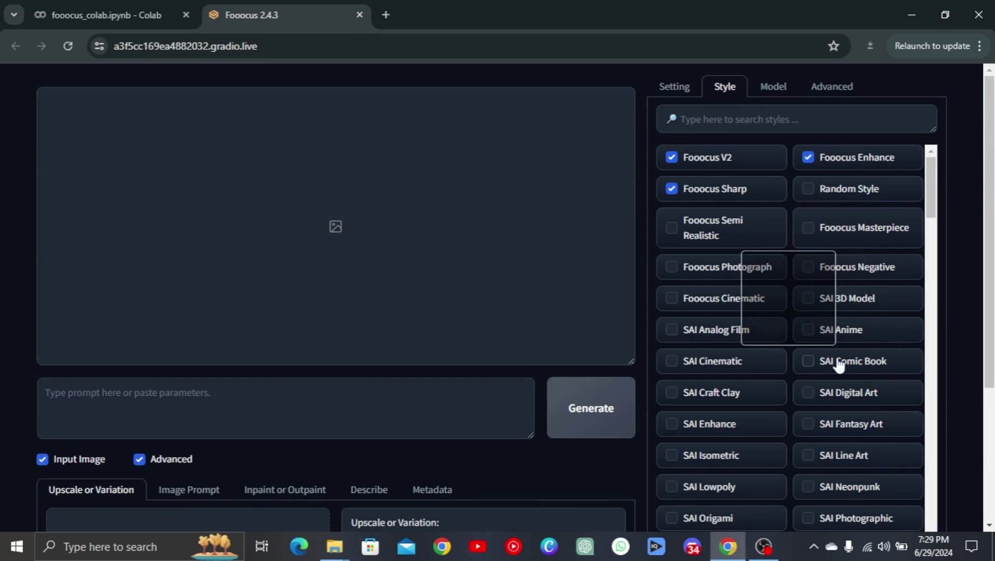
pyautogui.click(670, 265)
pyautogui.click(832, 86)
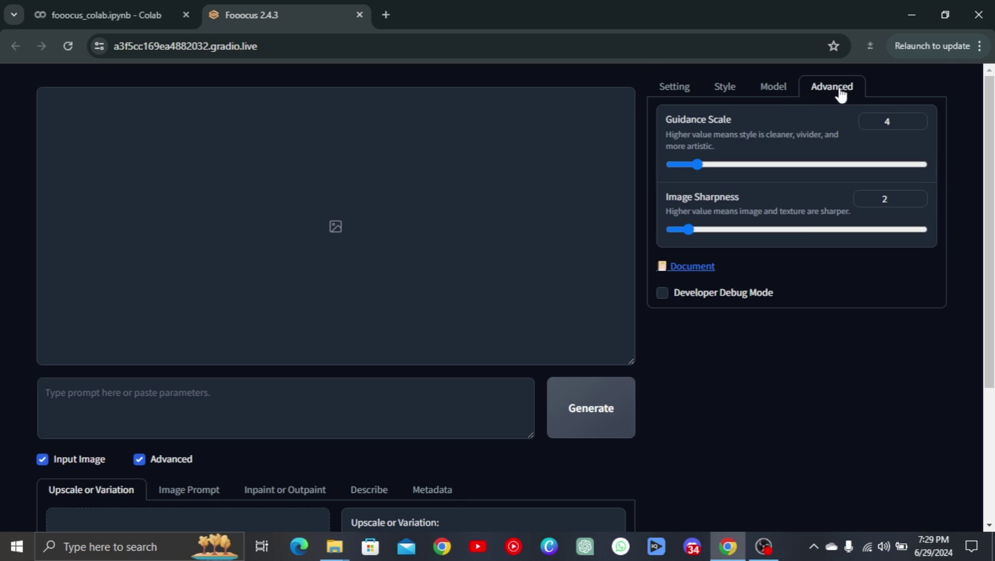
pyautogui.click(662, 292)
pyautogui.scroll(-5, 668, 296)
pyautogui.scroll(5, 669, 296)
# Generate an image from the prompt 'a pink hair girl' and download the portrait.
pyautogui.click(234, 397)
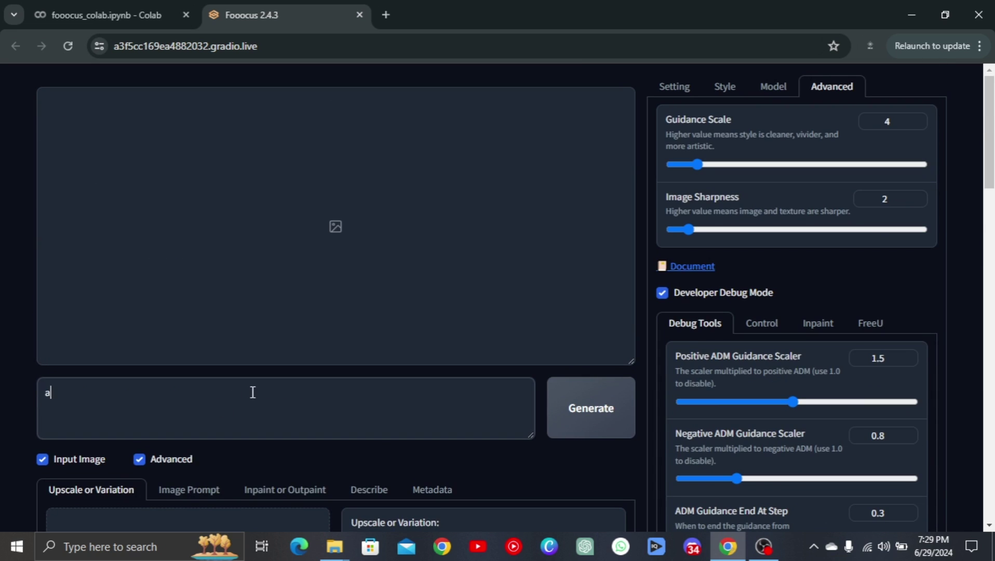
pyautogui.hotkey('ctrl', 'Return')
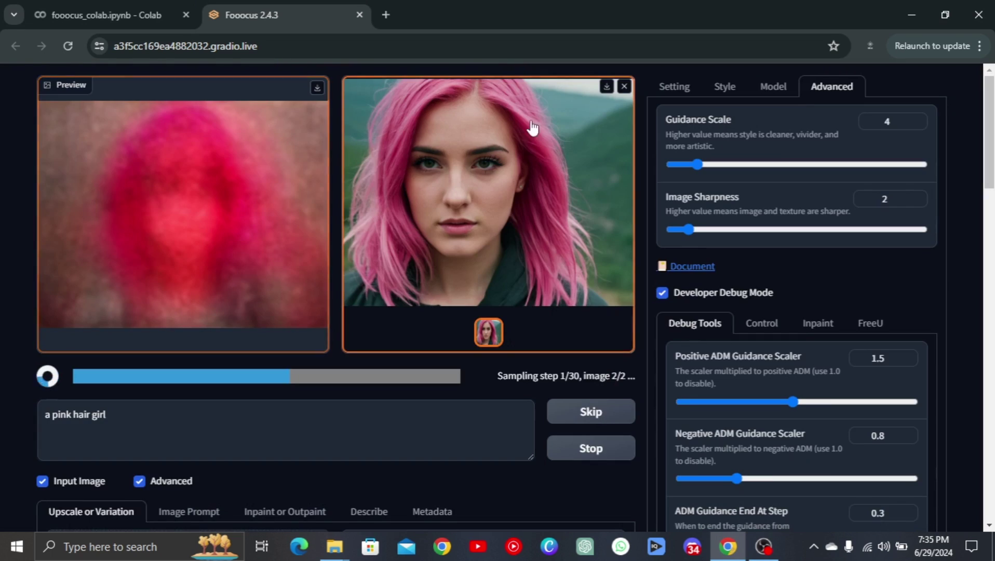
pyautogui.click(607, 87)
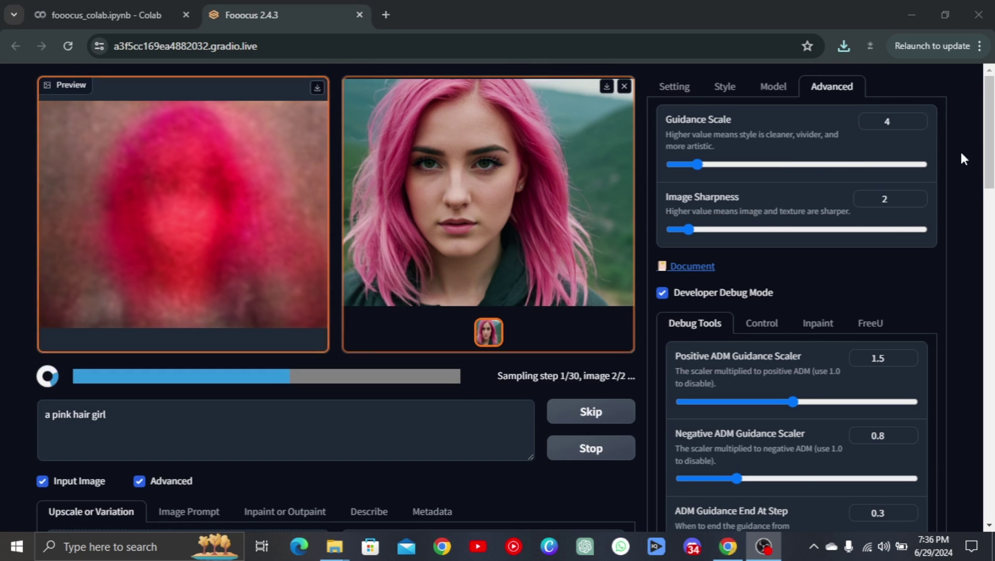
# Search 'hedra ai' in a new tab and open the Hedra beta app from hedra.com.
pyautogui.click(386, 15)
pyautogui.write('hedra ai')
pyautogui.press('Return')
pyautogui.click(154, 264)
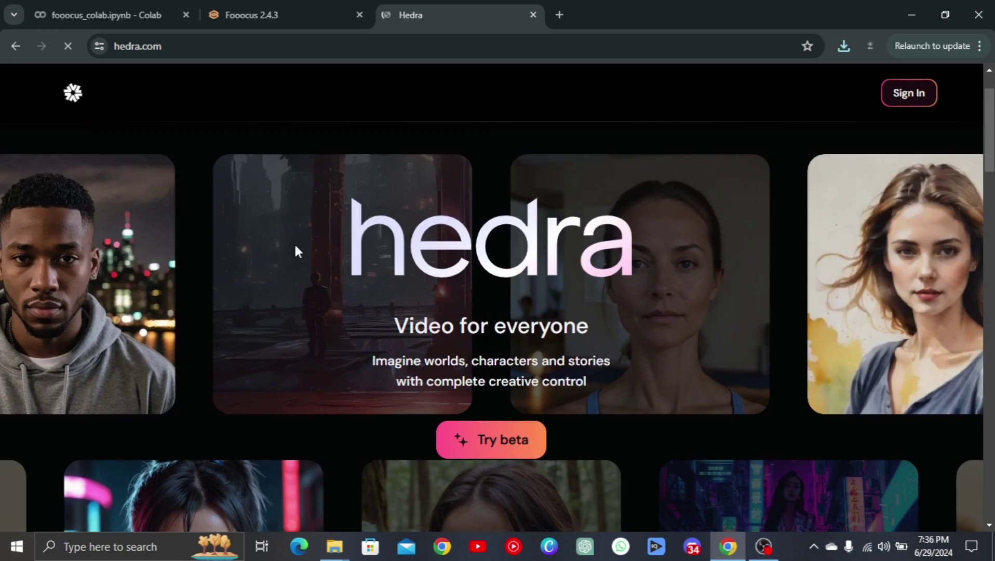
pyautogui.scroll(-5, 296, 250)
pyautogui.scroll(-15, 294, 242)
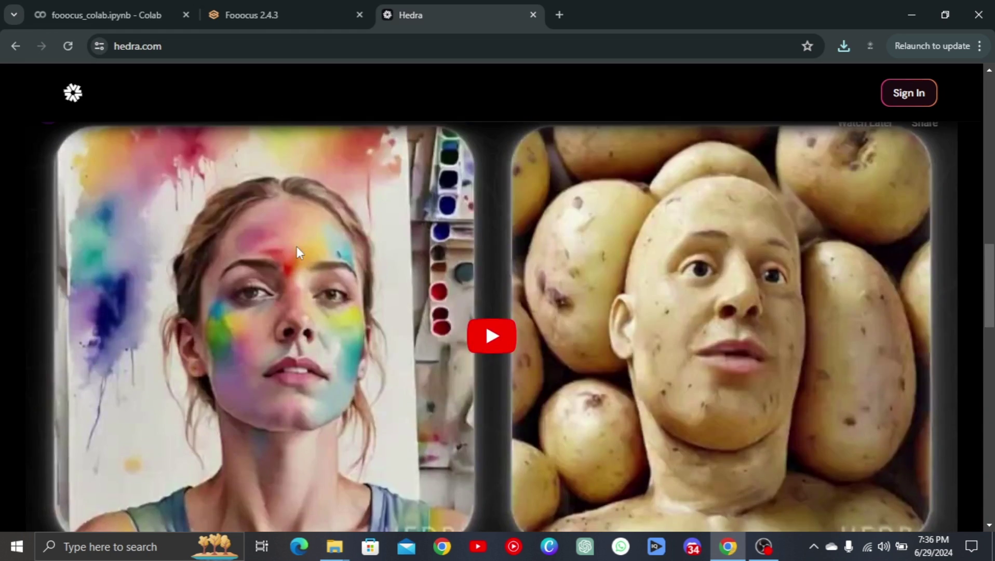
pyautogui.scroll(-10, 298, 251)
pyautogui.scroll(10, 297, 251)
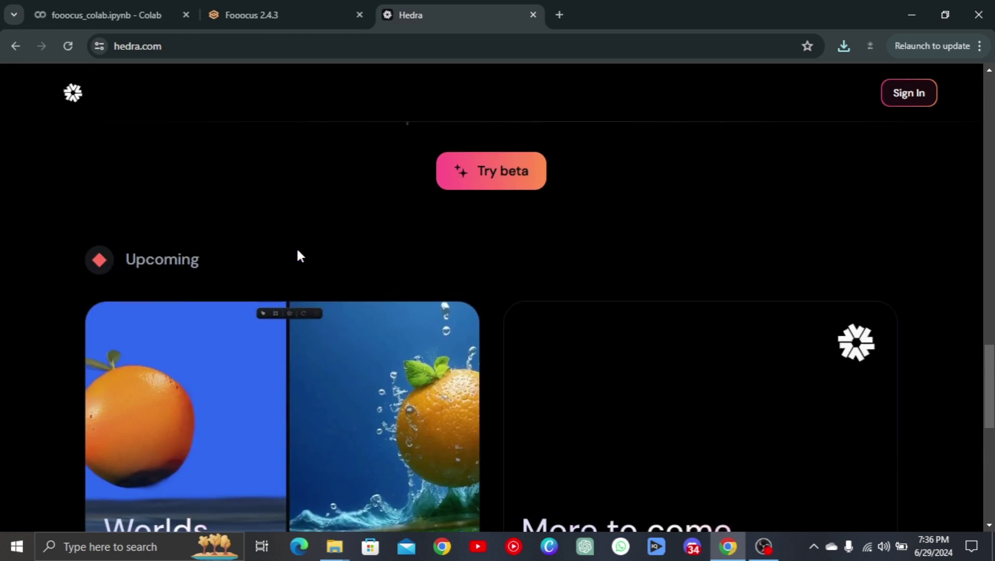
pyautogui.scroll(15, 297, 250)
pyautogui.click(483, 376)
# Sign in to Hedra with a Google account and allow Hedra access.
pyautogui.click(479, 370)
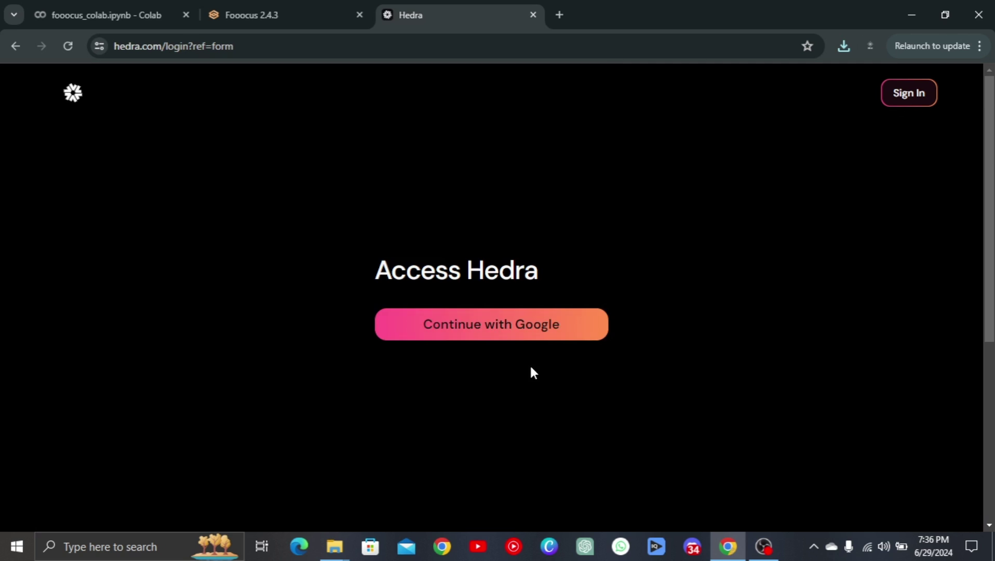
pyautogui.click(532, 331)
pyautogui.click(626, 240)
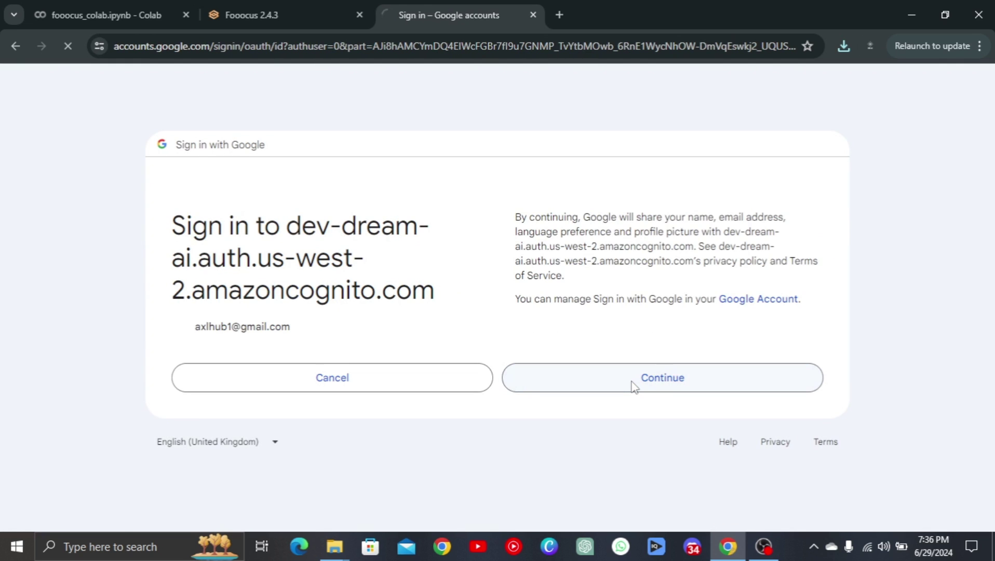
pyautogui.click(633, 386)
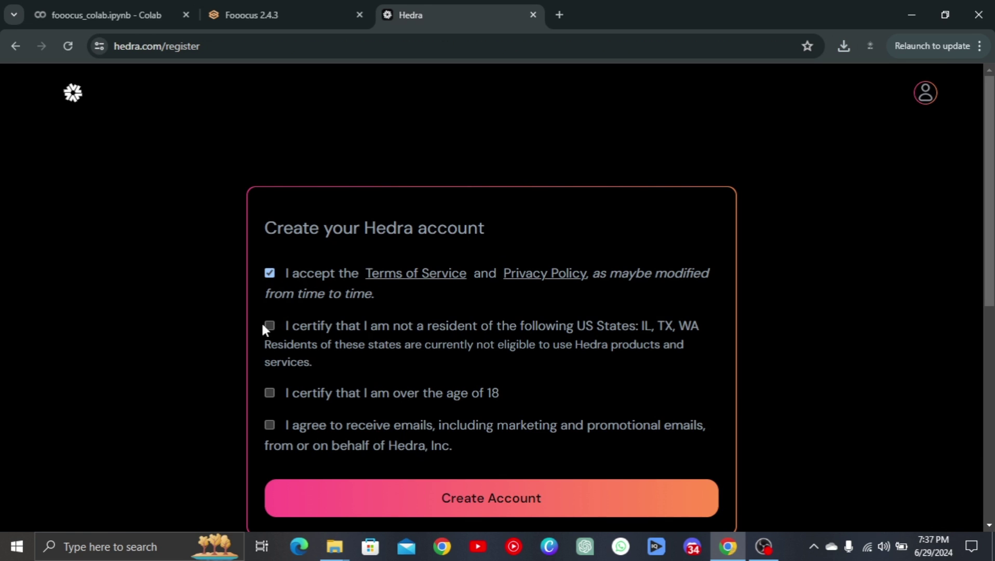
# Accept the marketing-email option and create the Hedra account.
pyautogui.click(270, 425)
pyautogui.click(532, 508)
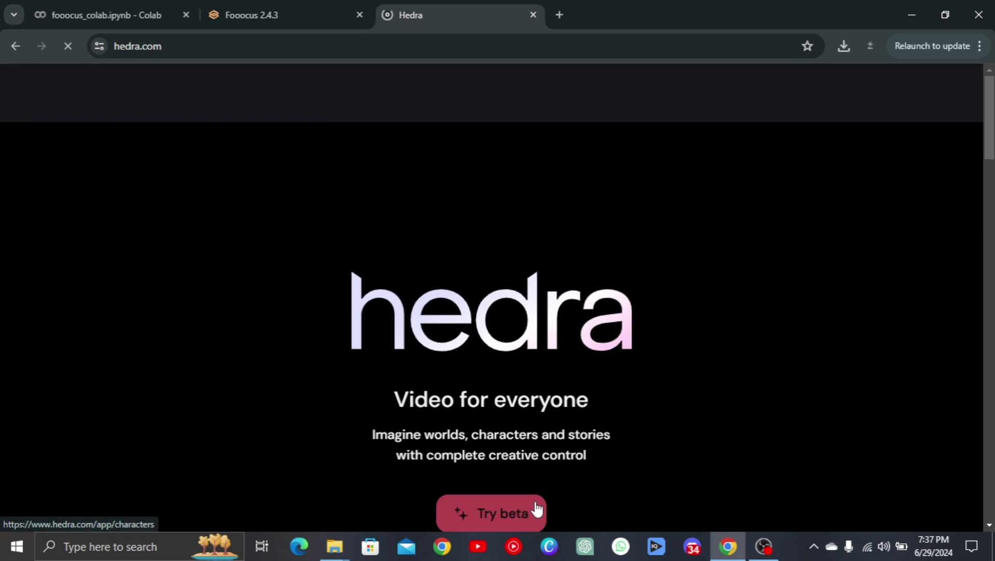
pyautogui.scroll(-4, 533, 507)
# Voice 'Hey there. I just wanted to ask how you felt today' with Rachel and preview it.
pyautogui.click(534, 299)
pyautogui.scroll(-1, 311, 353)
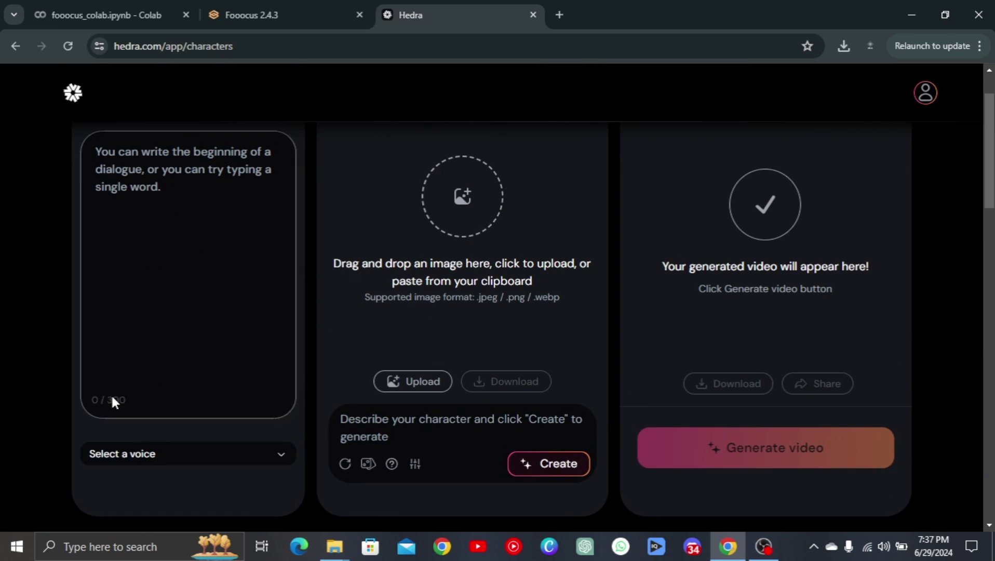
pyautogui.click(156, 454)
pyautogui.click(137, 224)
pyautogui.click(171, 454)
pyautogui.scroll(-2, 189, 312)
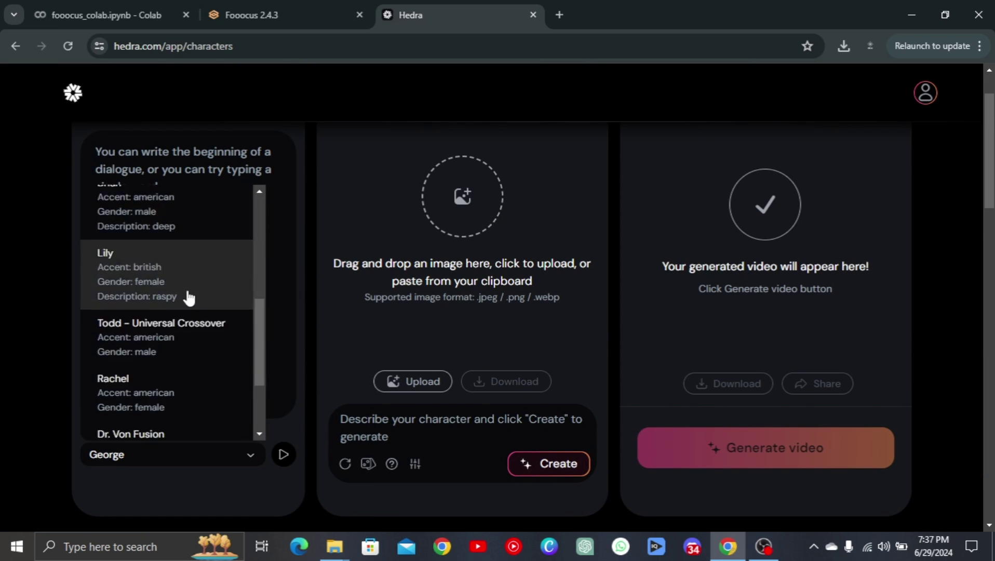
pyautogui.click(182, 384)
pyautogui.scroll(1, 215, 345)
pyautogui.write('Hey there')
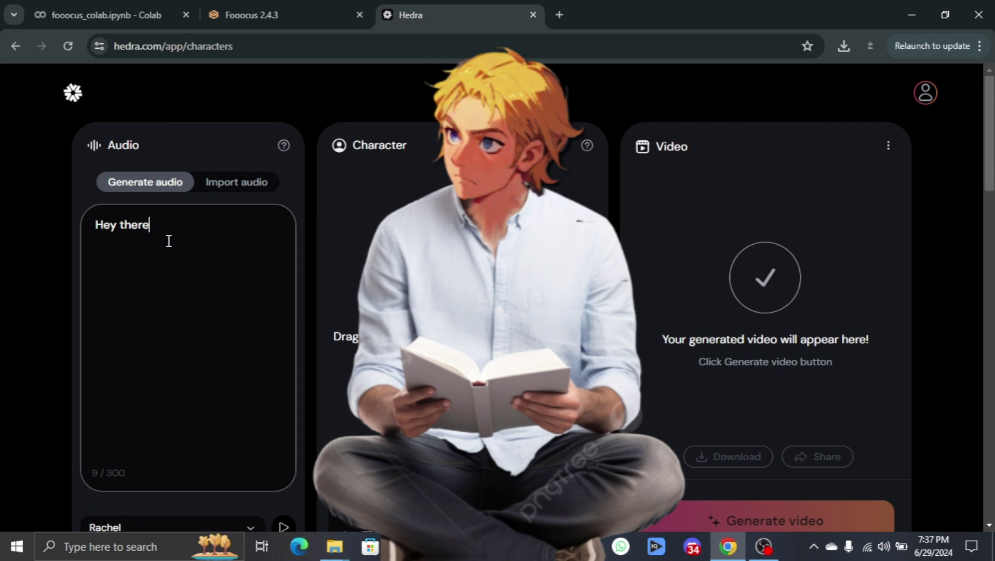
pyautogui.write('. I just wanted to ask how you felt today')
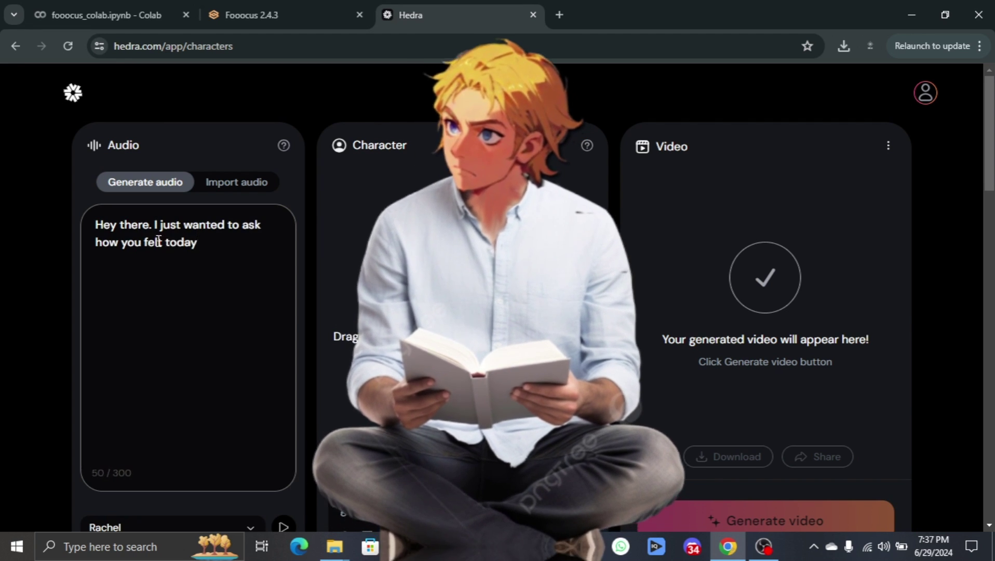
pyautogui.scroll(-1, 283, 459)
pyautogui.click(283, 456)
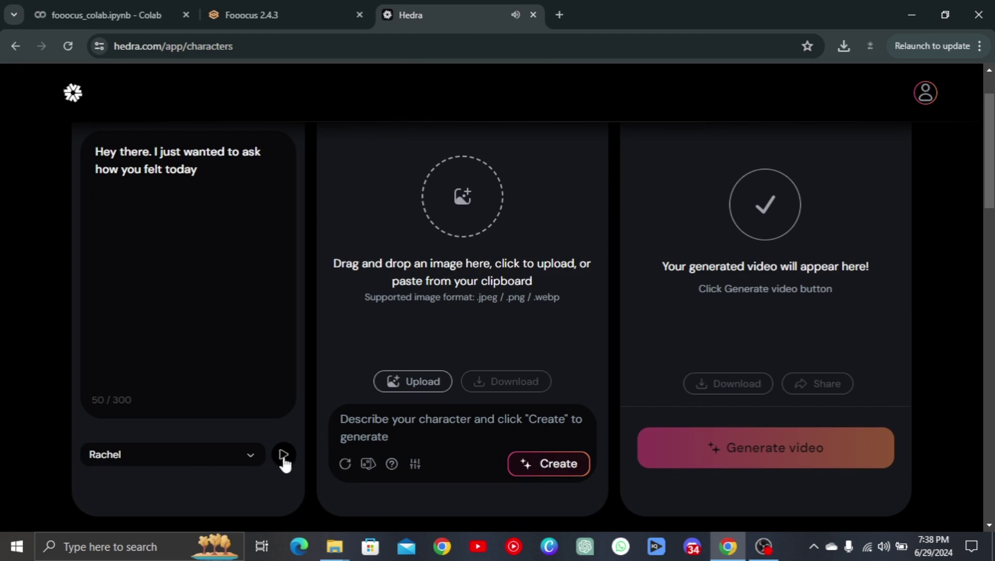
pyautogui.scroll(1, 457, 272)
# Bring in the downloaded pink-haired portrait and generate the talking video.
pyautogui.click(335, 546)
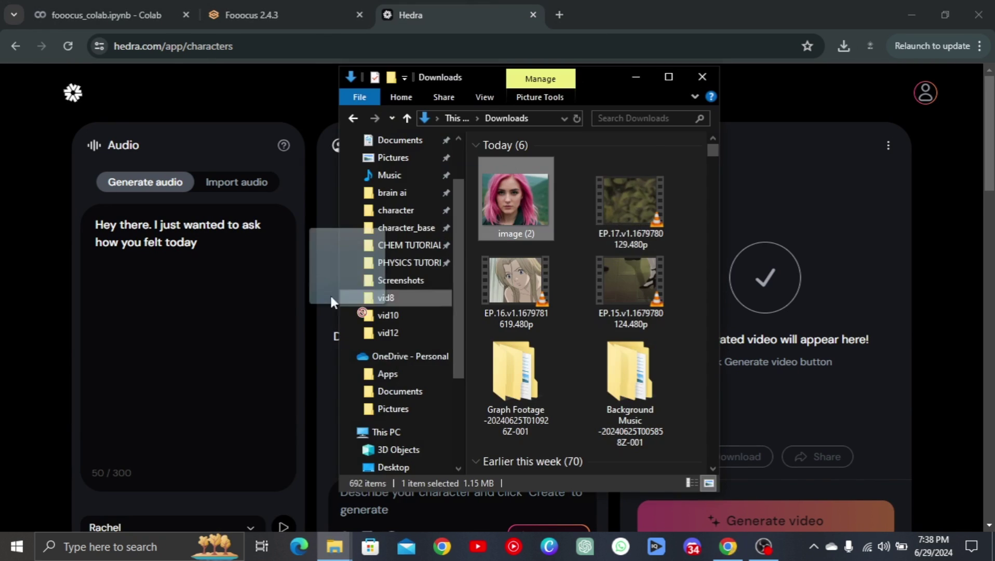
pyautogui.moveTo(332, 302); pyautogui.dragTo(335, 301)
pyautogui.scroll(-1, 955, 312)
pyautogui.click(774, 450)
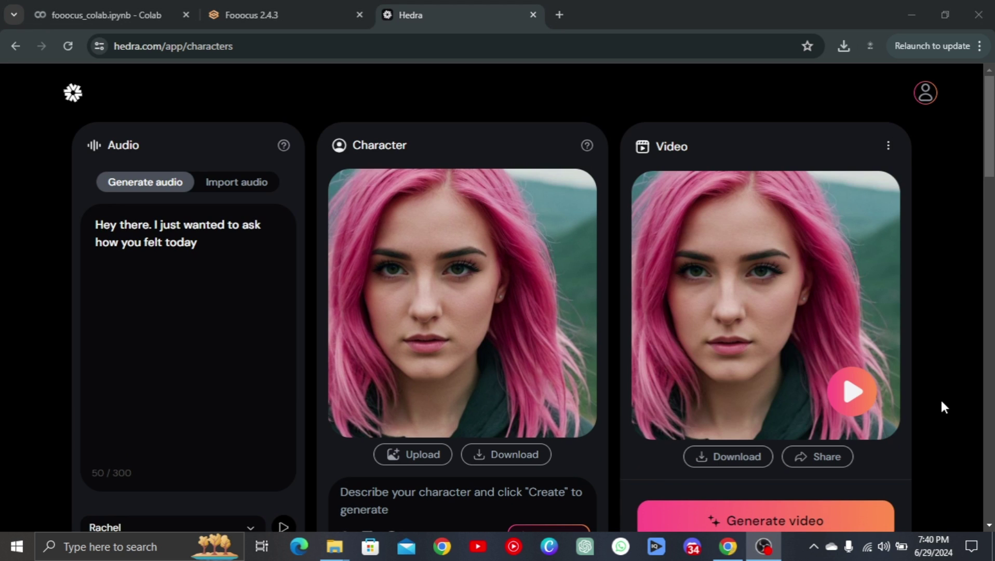
# Play the 3-second talking video and download it as an mp4.
pyautogui.scroll(-1, 940, 398)
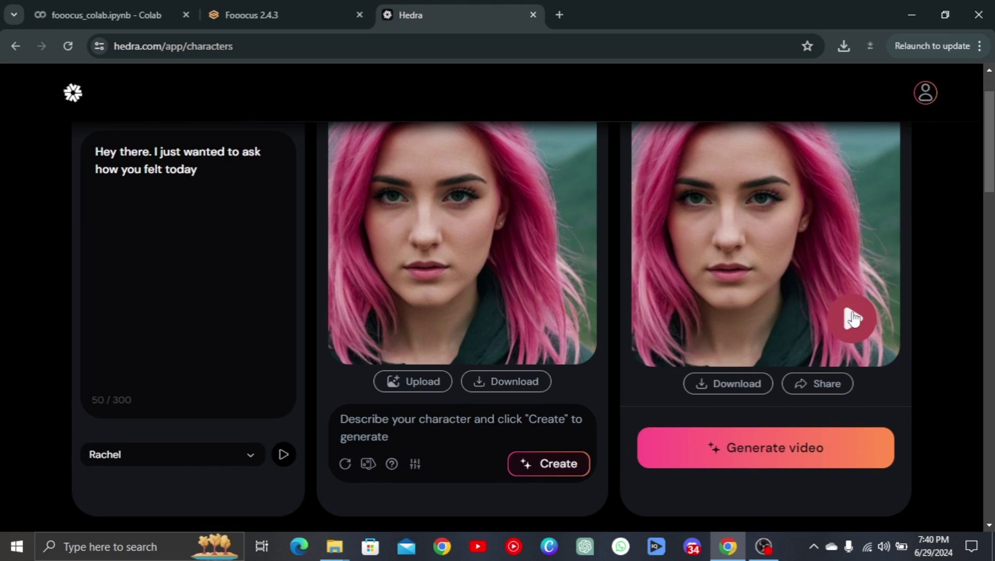
pyautogui.click(852, 314)
pyautogui.scroll(1, 857, 358)
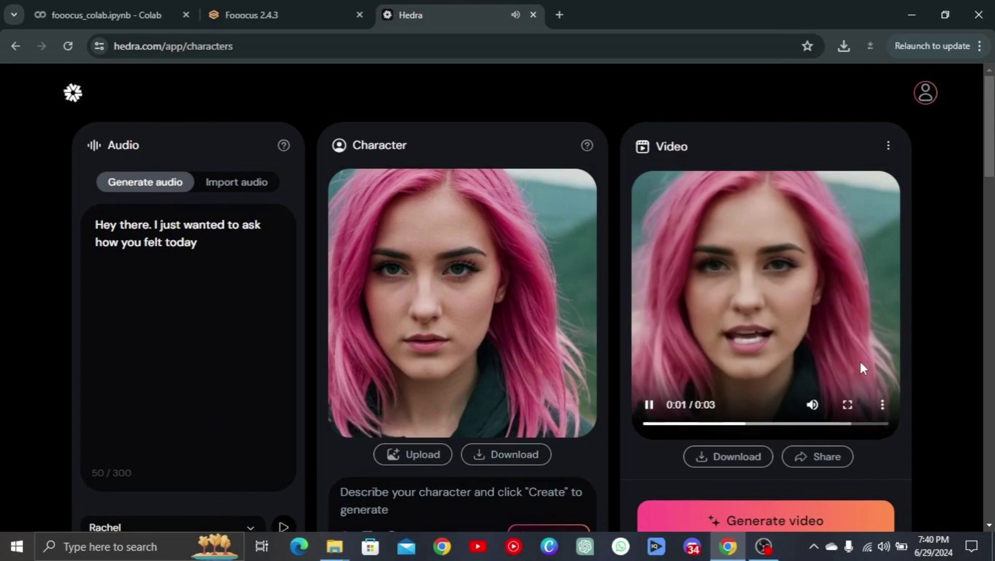
pyautogui.click(728, 459)
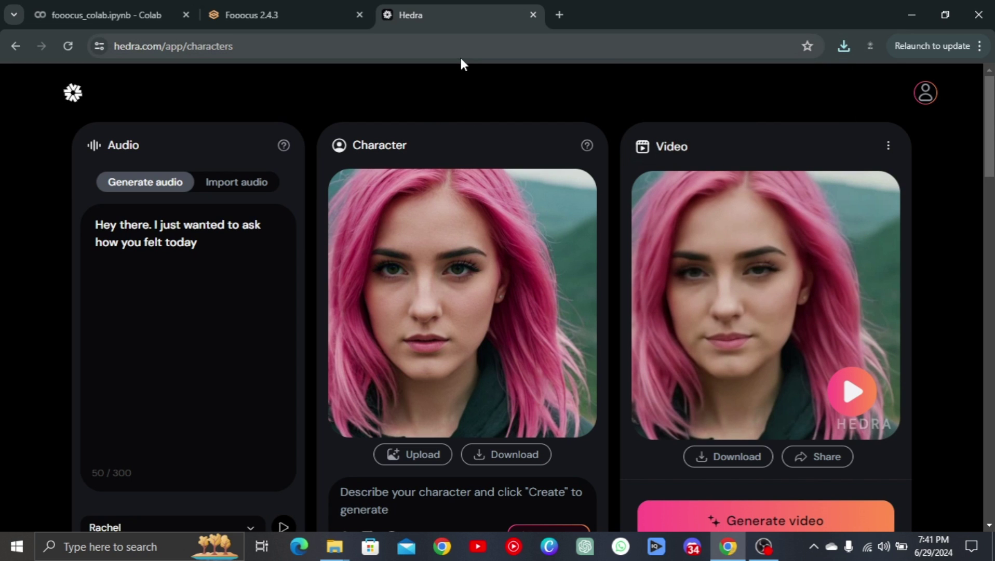
# Go to play.ht, enter the Studio and create a new file with PlayHT 2.0 Gargamel.
pyautogui.click(561, 15)
pyautogui.write('play.ht')
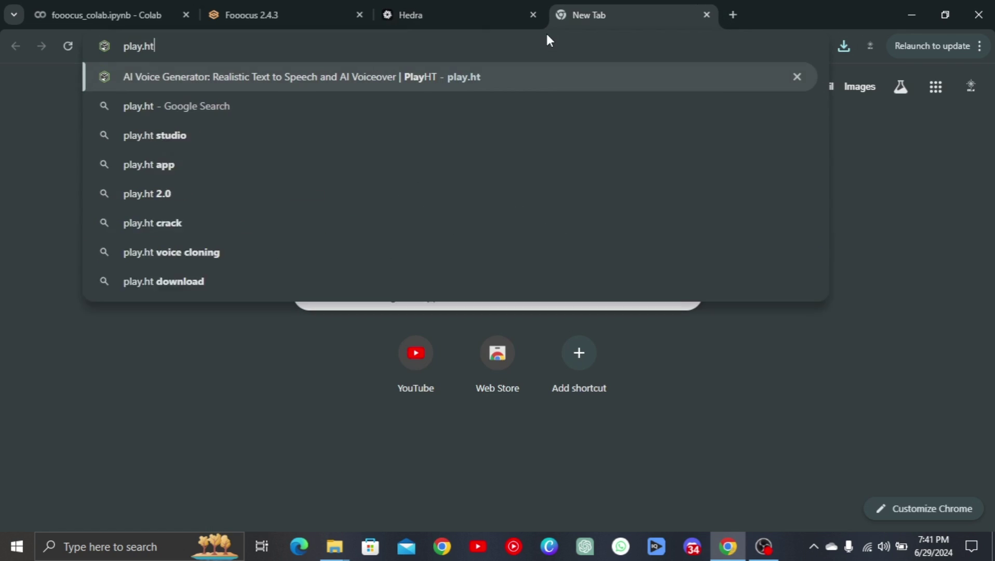
pyautogui.press('Return')
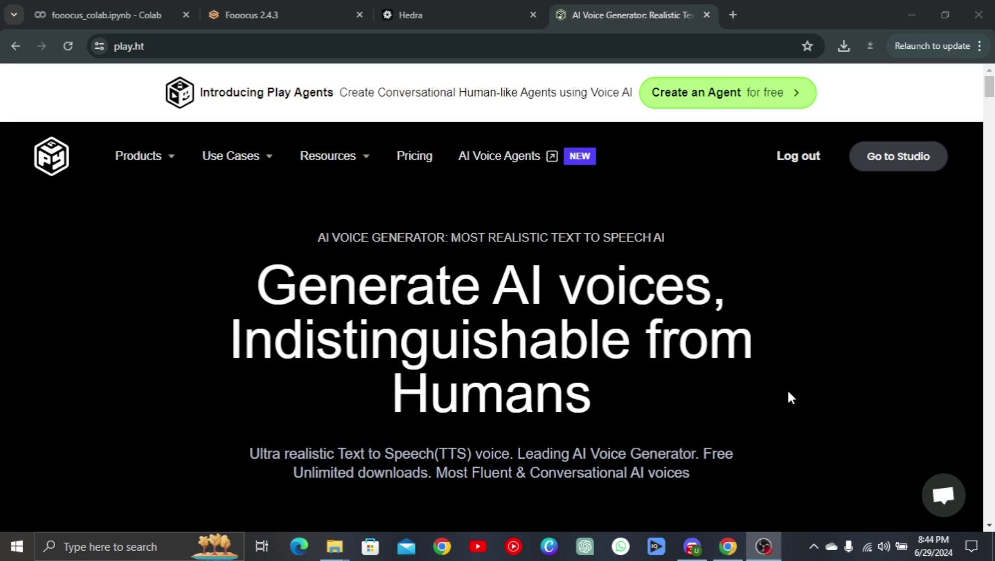
pyautogui.scroll(-4, 722, 367)
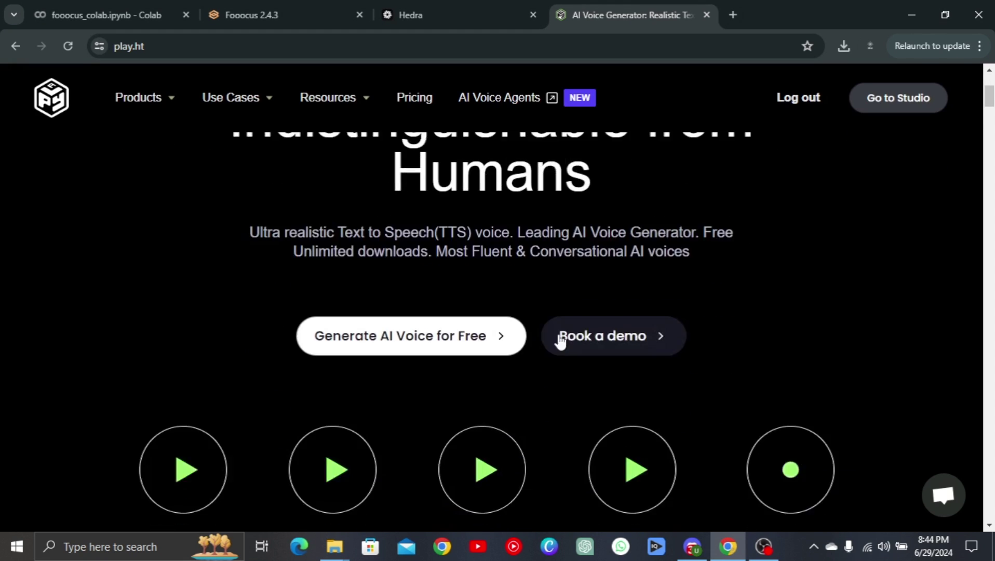
pyautogui.scroll(5, 557, 340)
pyautogui.click(876, 165)
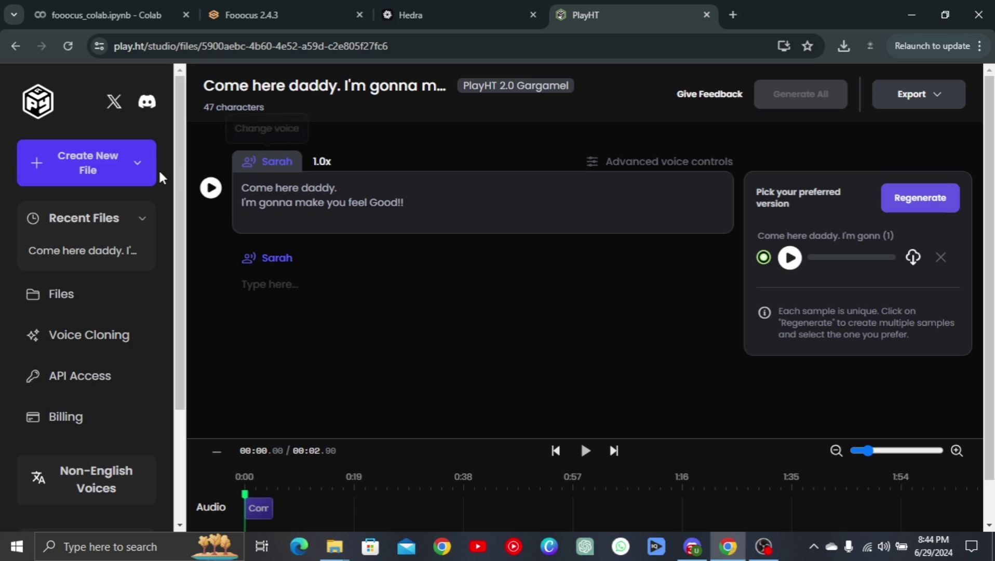
pyautogui.click(85, 162)
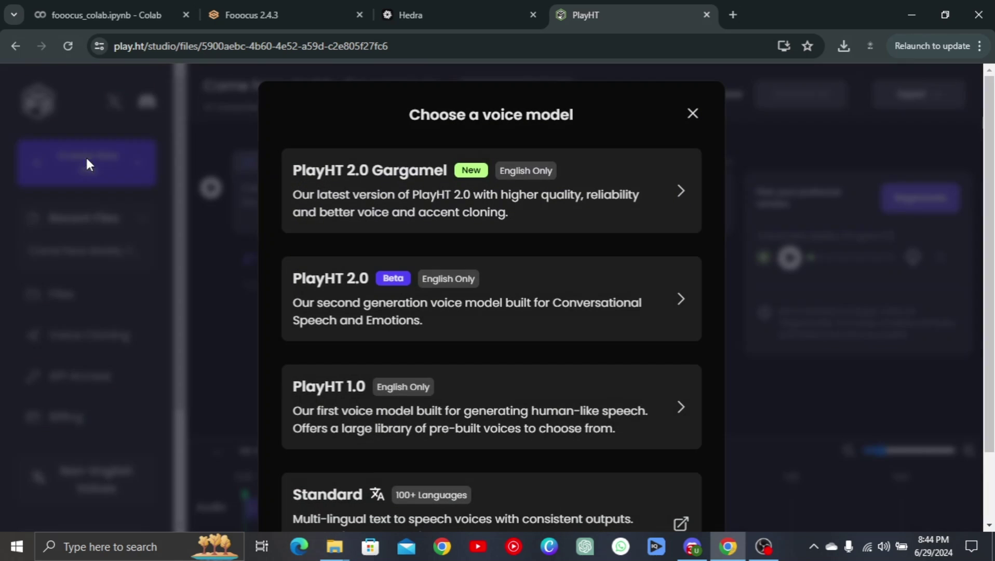
pyautogui.click(410, 195)
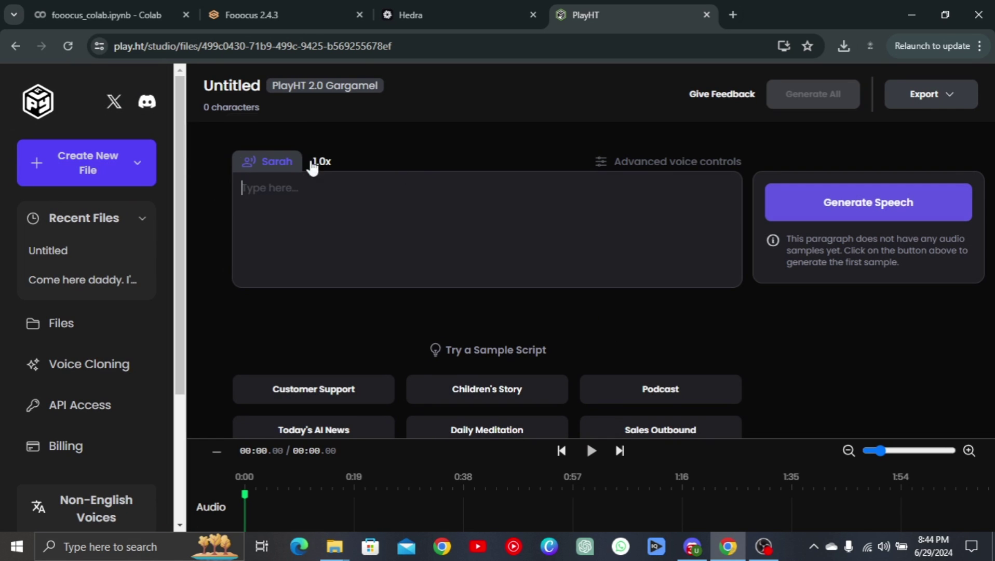
# Browse the voice list, previewing Susan (Narrative) and Madelyn, and settle on Charlotte for all paragraphs.
pyautogui.click(263, 162)
pyautogui.scroll(-1, 280, 301)
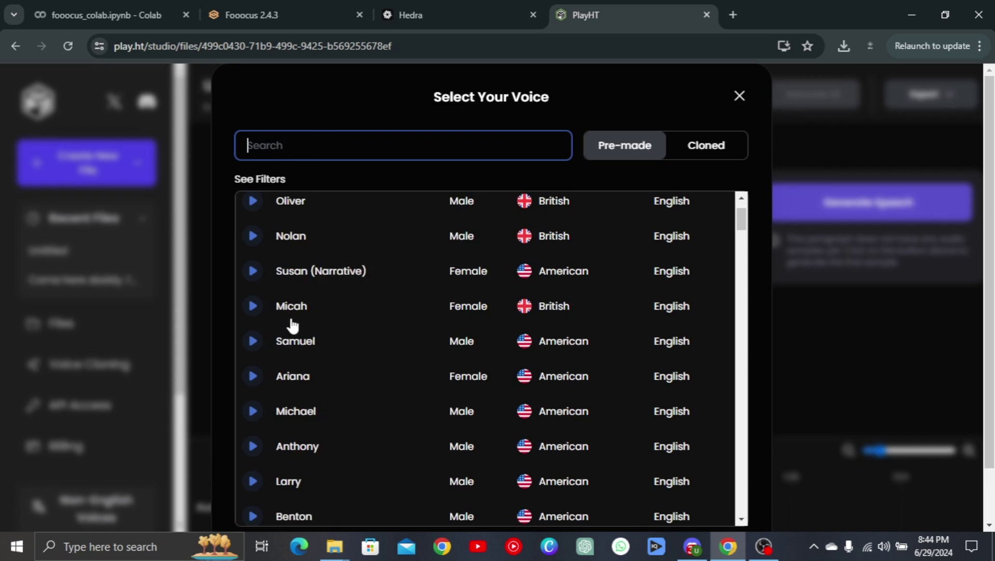
pyautogui.scroll(-2, 292, 325)
pyautogui.click(253, 204)
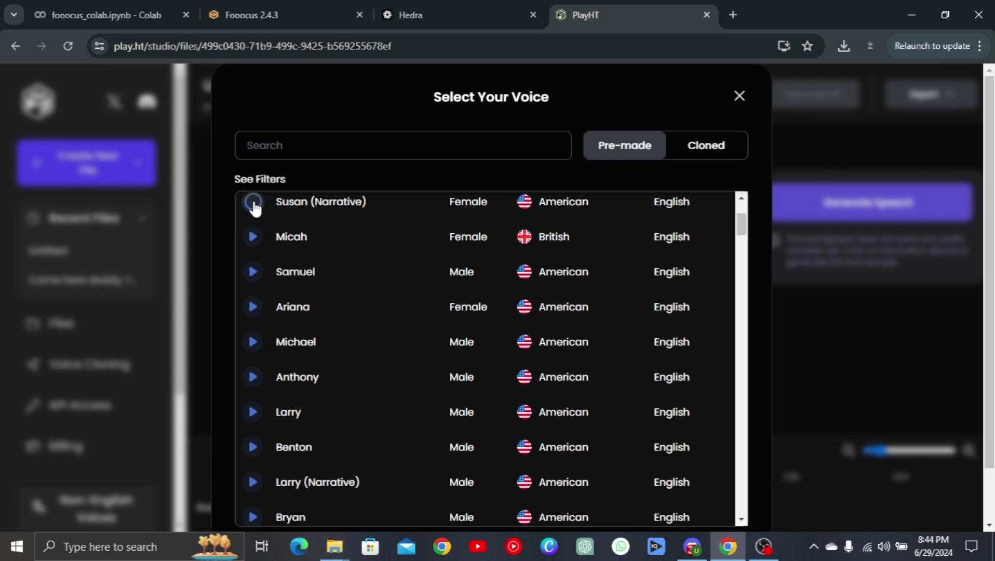
pyautogui.scroll(-8, 262, 261)
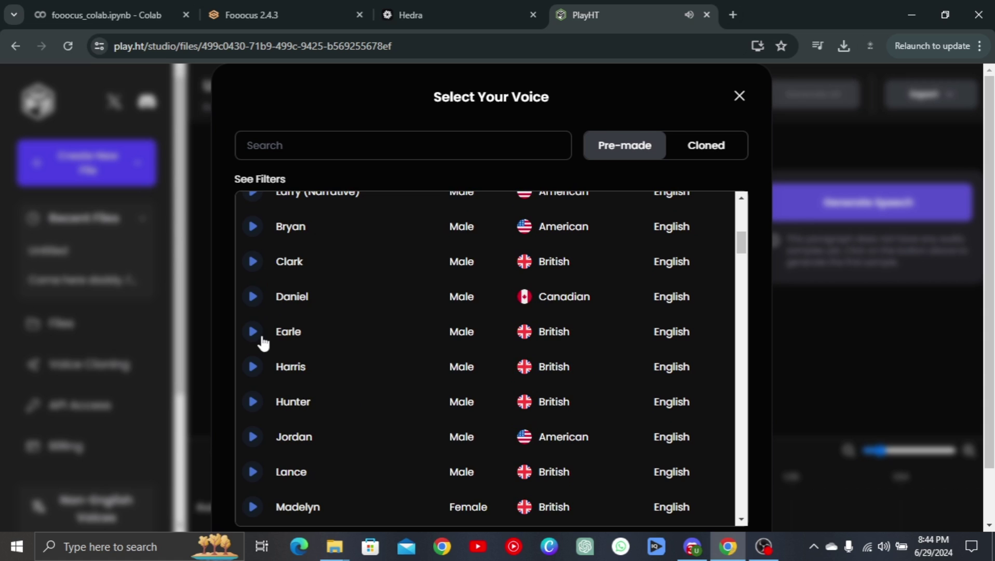
pyautogui.scroll(-4, 268, 404)
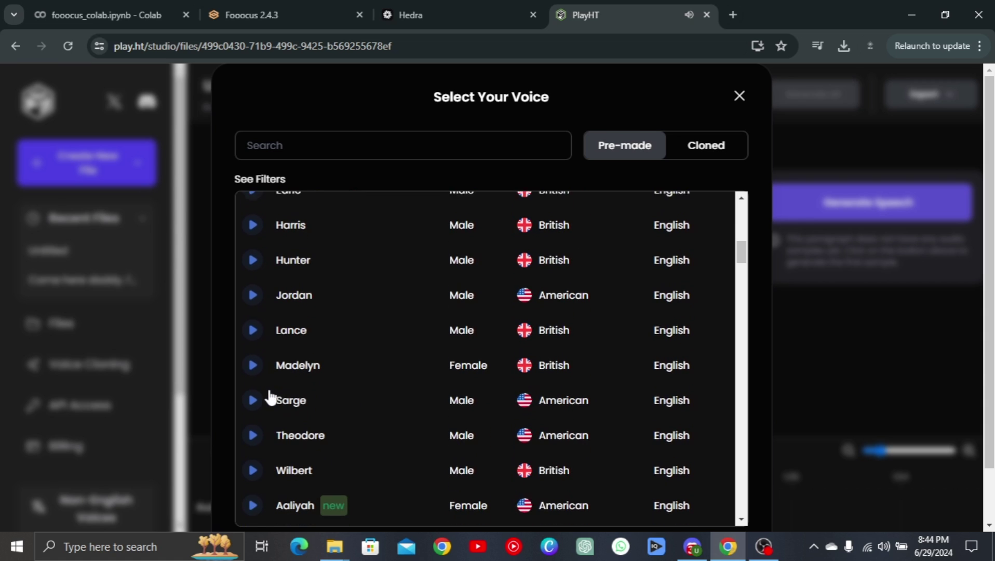
pyautogui.click(252, 363)
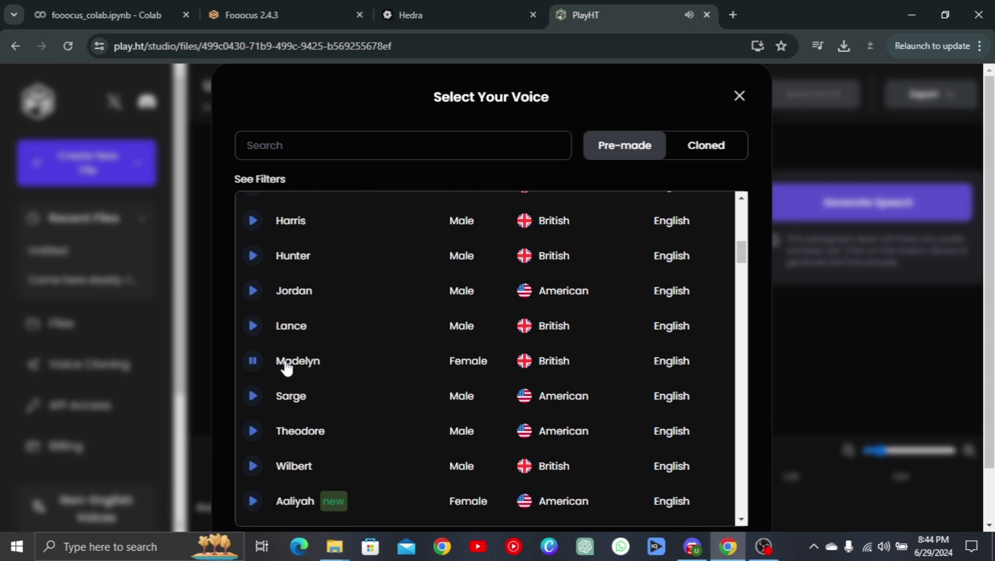
pyautogui.scroll(-4, 286, 367)
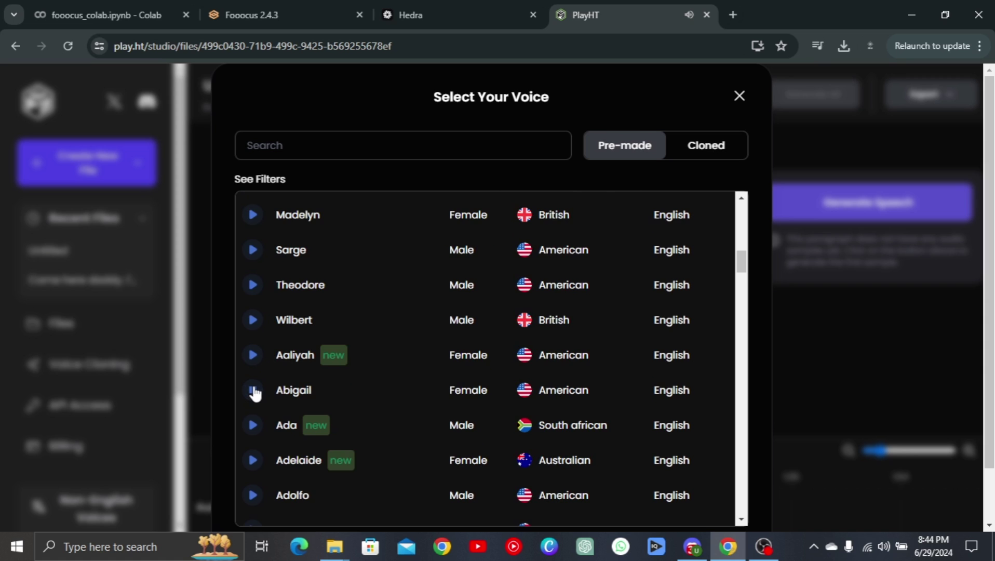
pyautogui.scroll(-4, 254, 394)
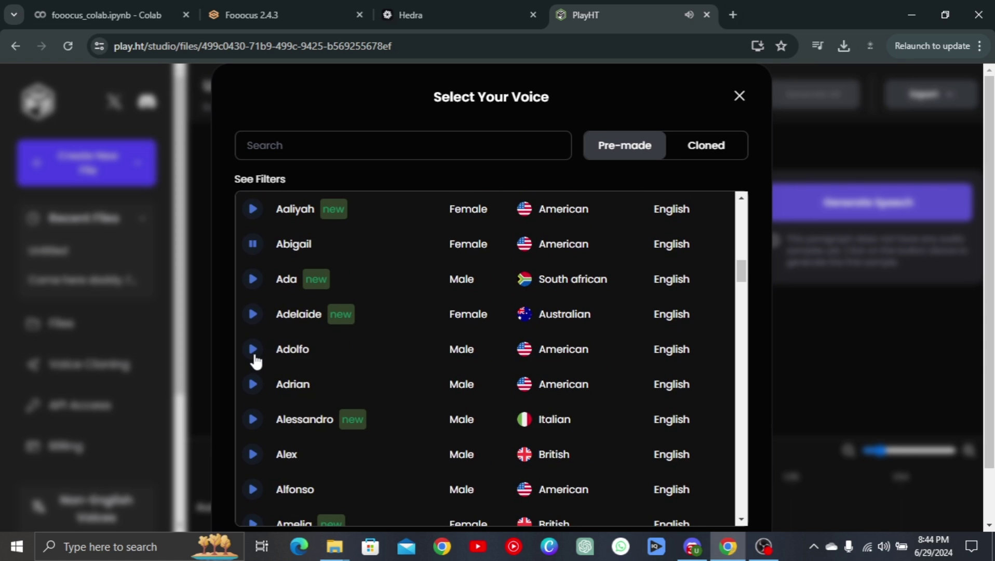
pyautogui.scroll(-15, 254, 361)
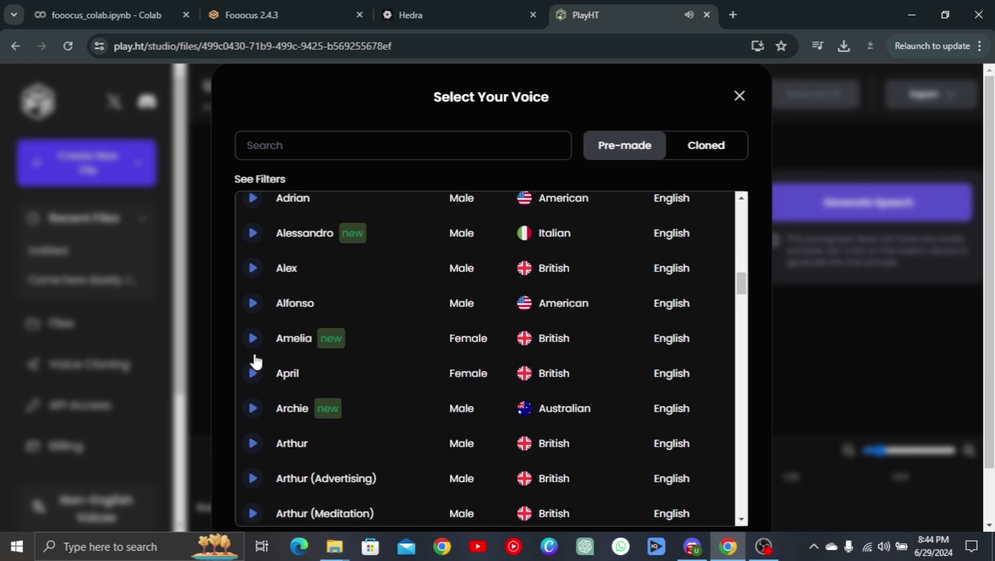
pyautogui.scroll(-11, 254, 360)
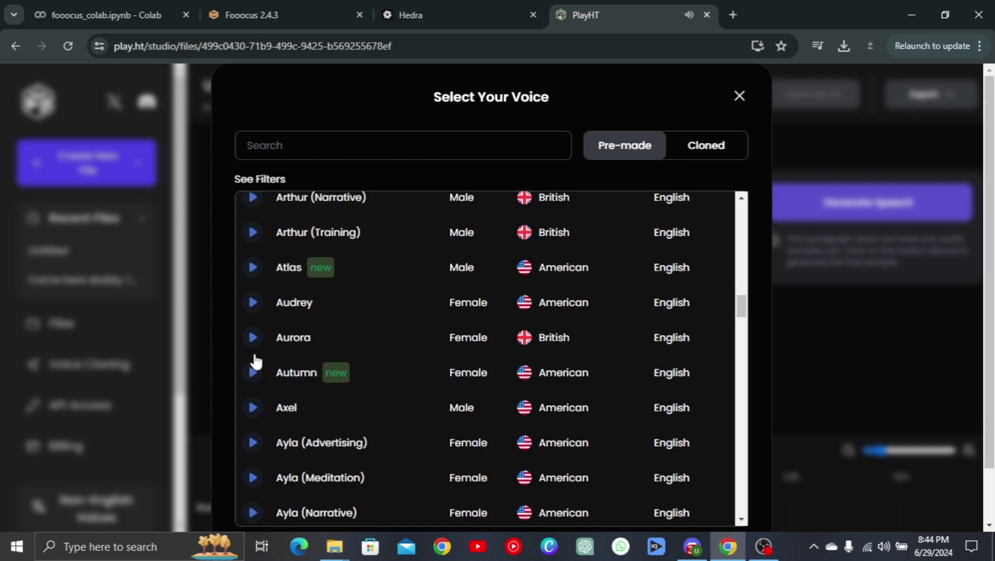
pyautogui.scroll(-1, 255, 361)
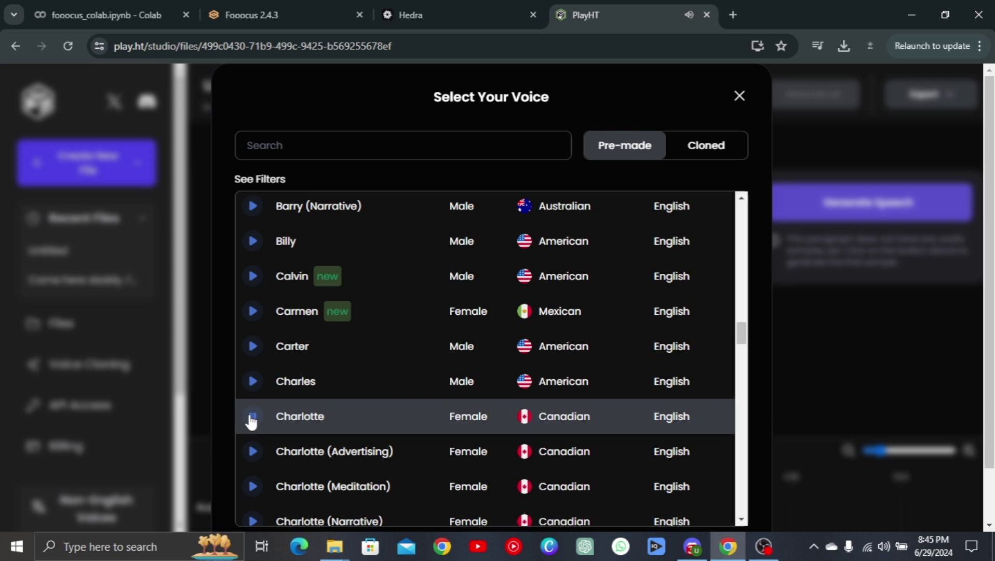
pyautogui.scroll(-10, 700, 429)
pyautogui.scroll(-3, 758, 423)
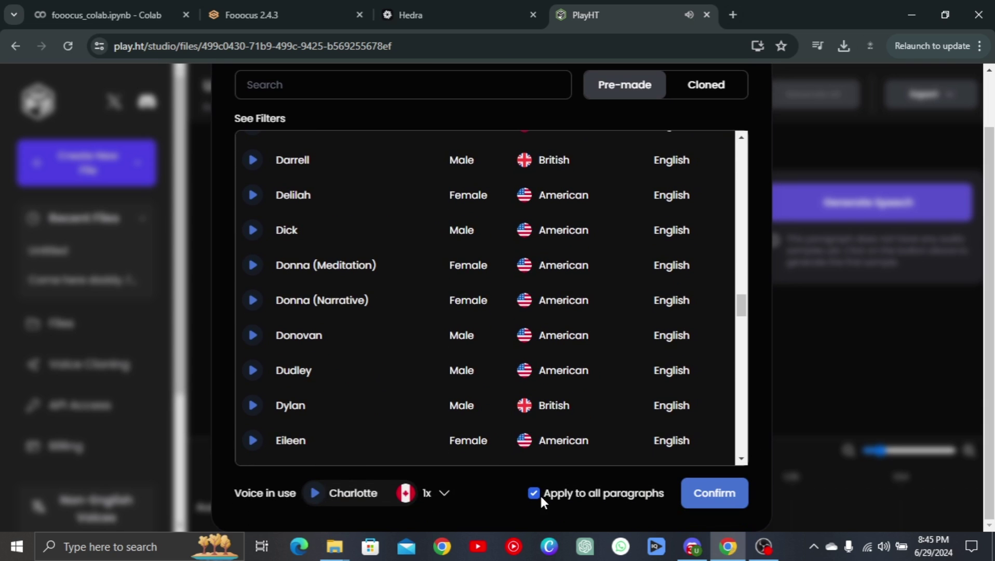
# Confirm Charlotte, generate speech for 'come here daddy!! I really want to see you smile daddy.' and download it.
pyautogui.click(702, 496)
pyautogui.write('com')
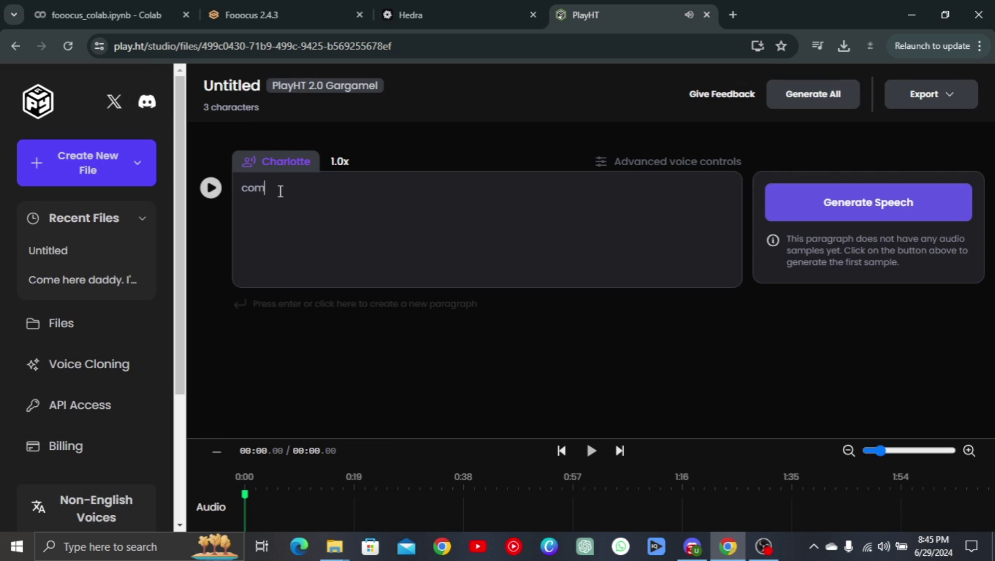
pyautogui.write('e here daddy!! ')
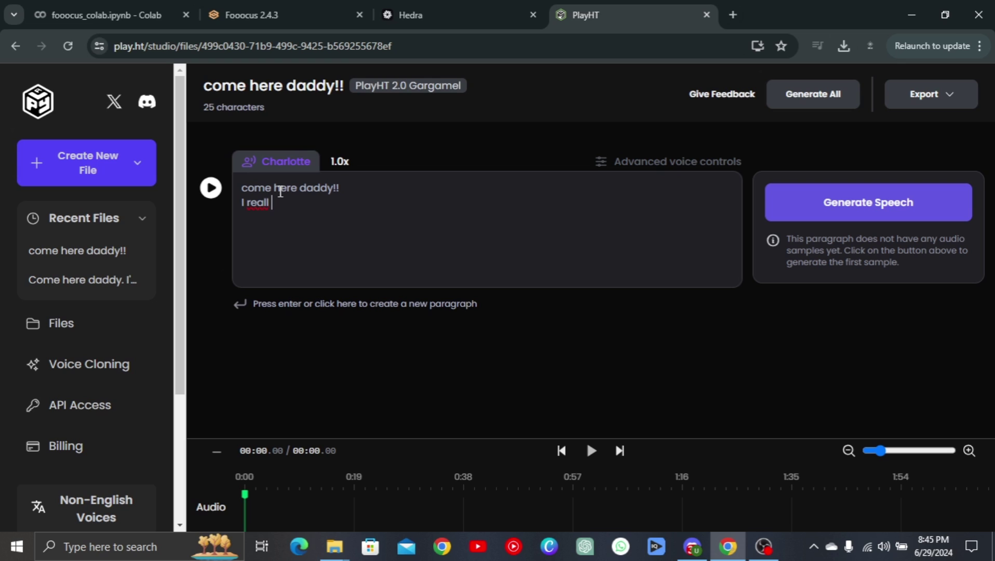
pyautogui.write('I really want to see you ')
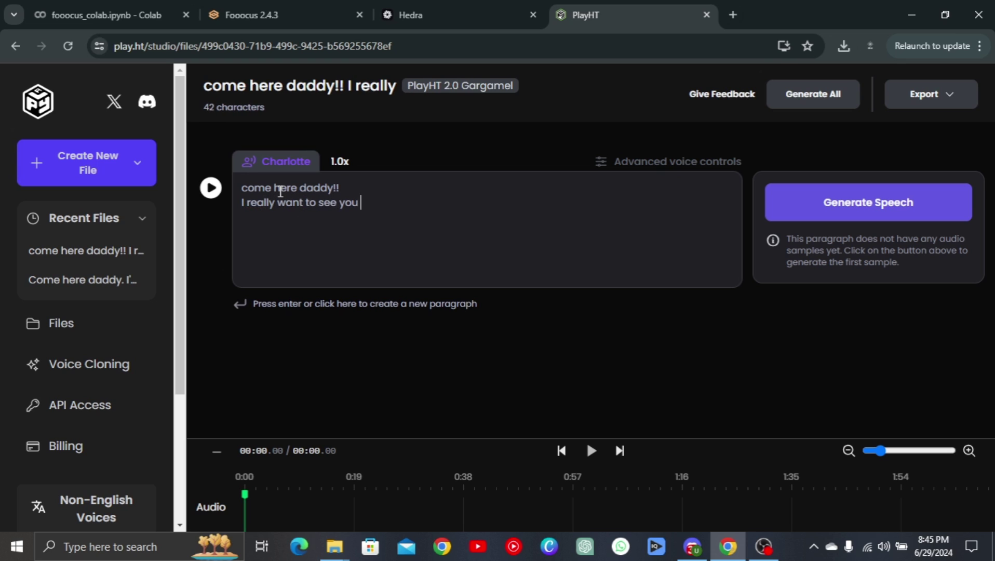
pyautogui.write('smile daddy.')
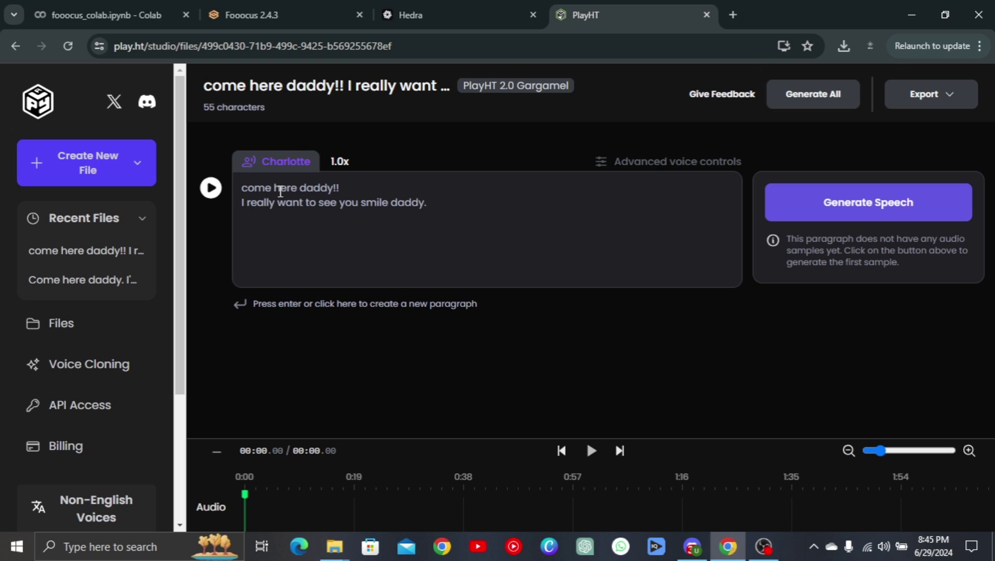
pyautogui.click(897, 217)
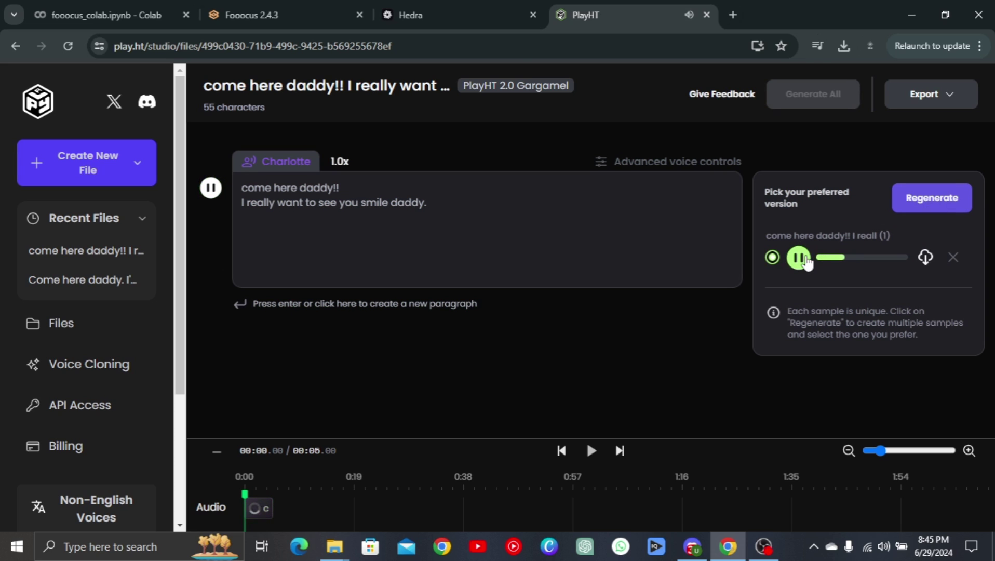
pyautogui.click(807, 262)
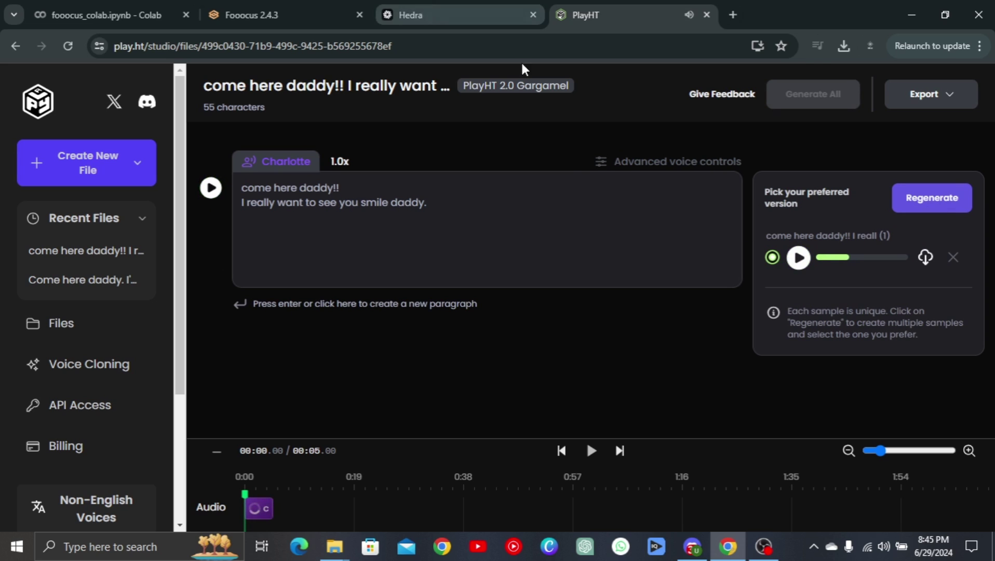
pyautogui.click(923, 259)
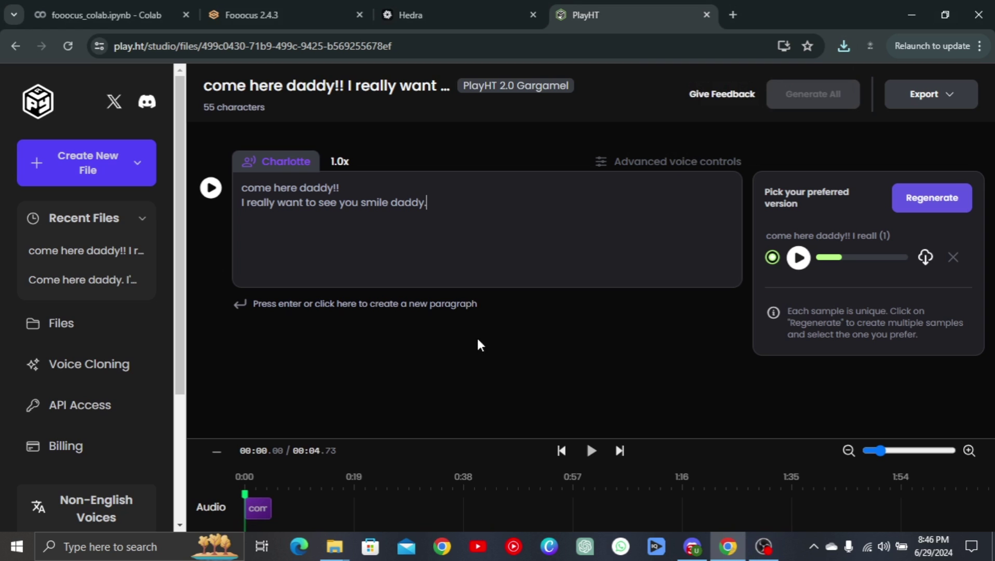
# Import avatar-audio.mp3 from Downloads as Hedra's audio and generate the talking video.
pyautogui.click(416, 15)
pyautogui.click(240, 186)
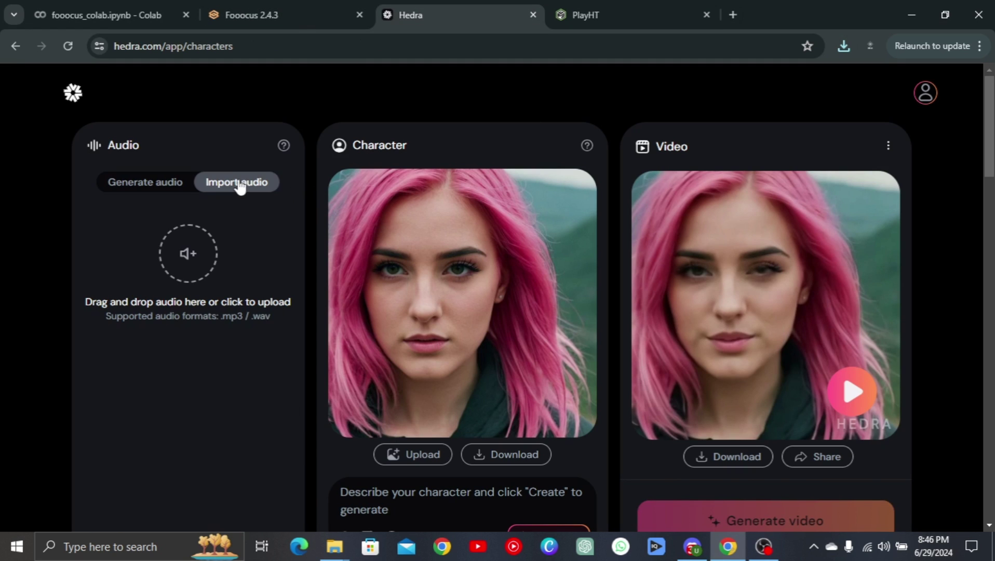
pyautogui.moveTo(334, 550)
pyautogui.click(415, 475)
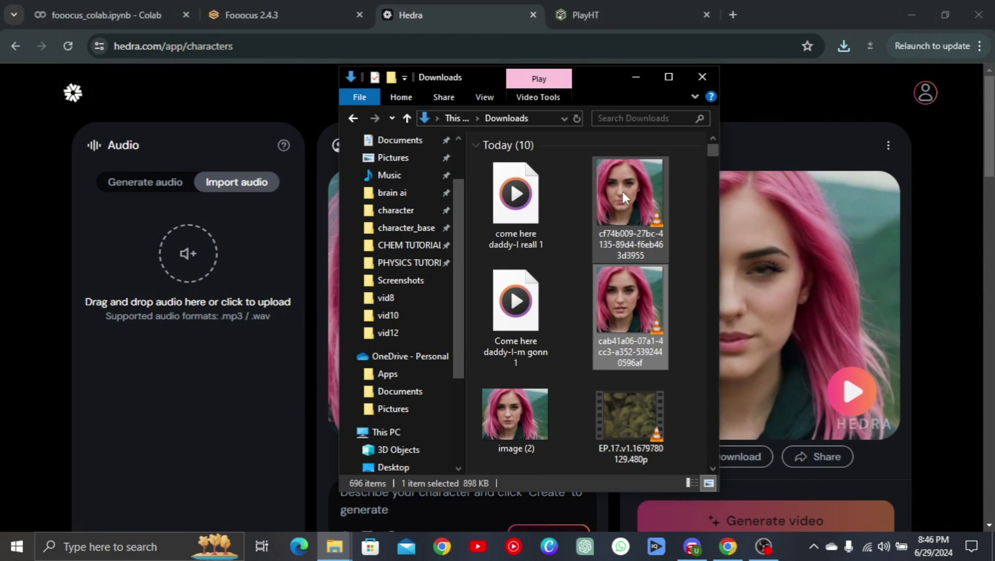
pyautogui.moveTo(525, 213); pyautogui.dragTo(175, 310)
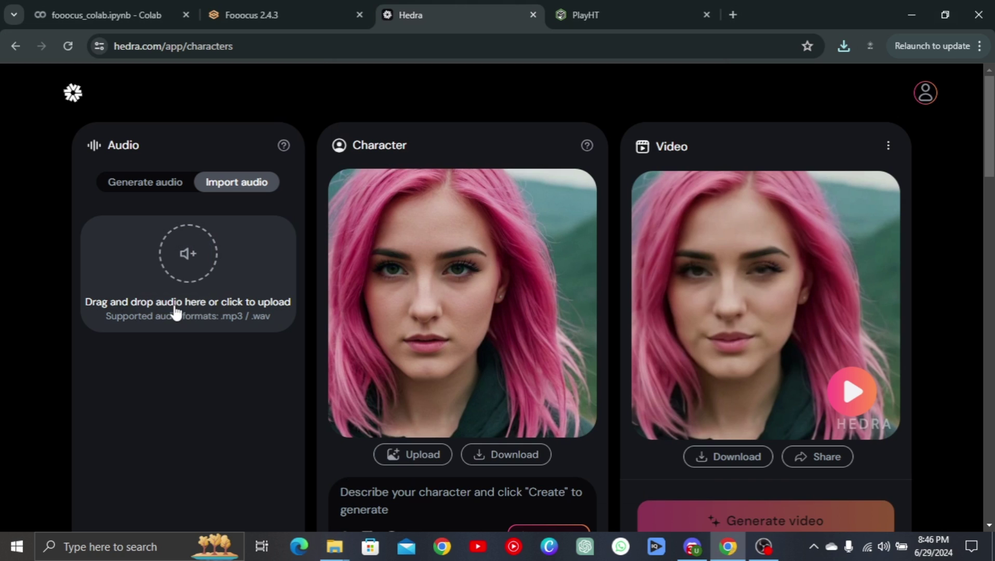
pyautogui.scroll(-2, 277, 405)
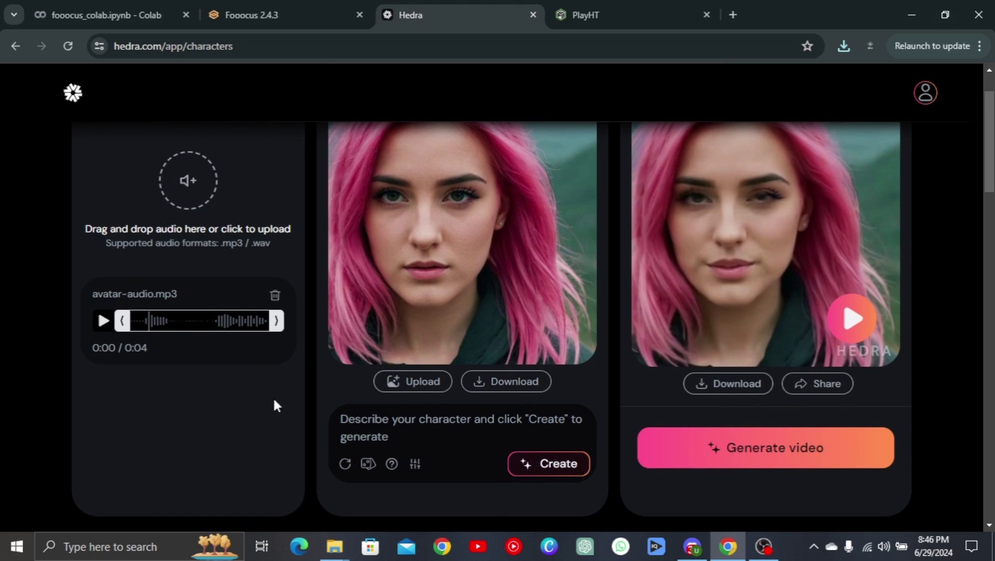
pyautogui.click(741, 455)
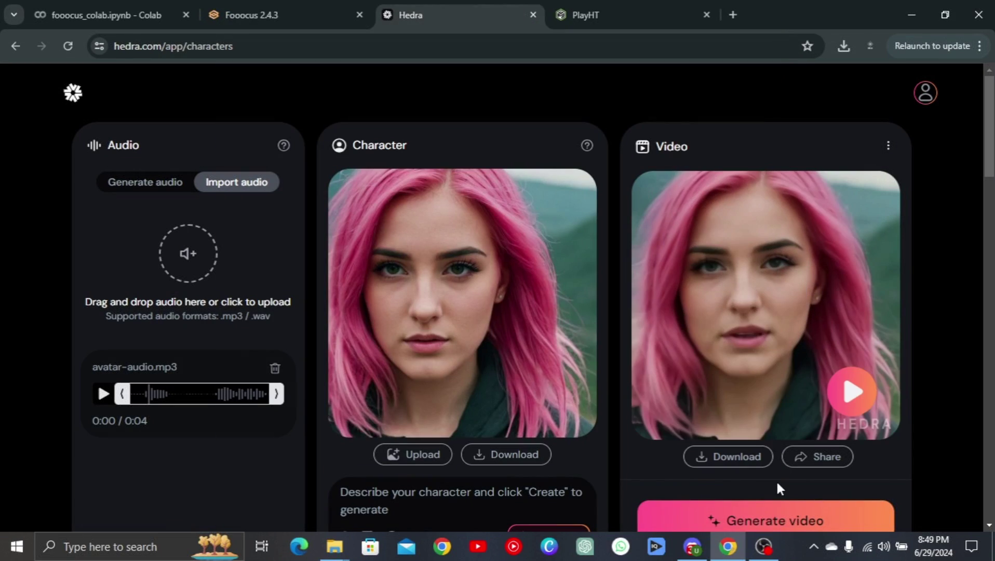
# Search 'sara' in the PlayHT voice picker, preview Sarah and select her.
pyautogui.click(642, 10)
pyautogui.click(288, 162)
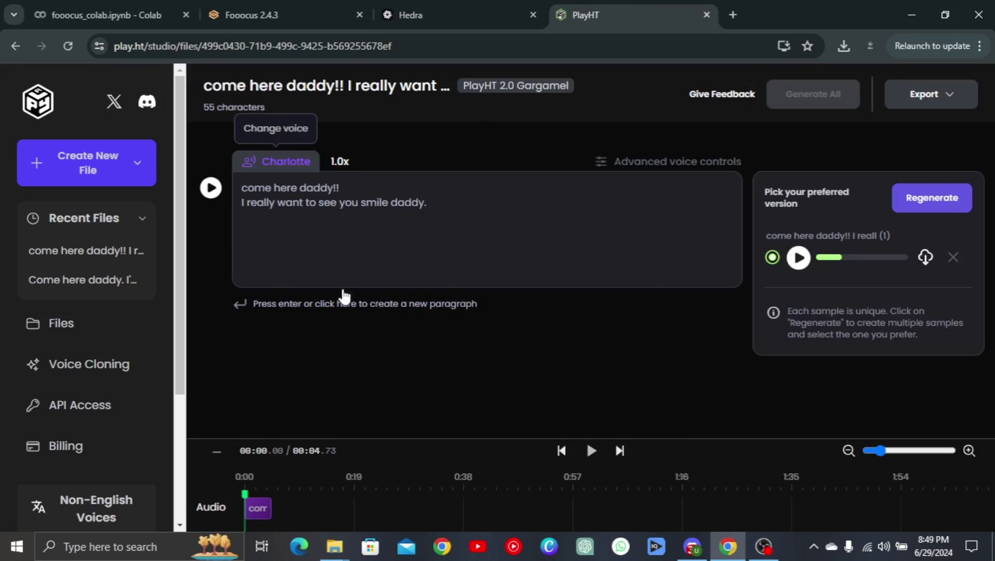
pyautogui.scroll(-5, 322, 286)
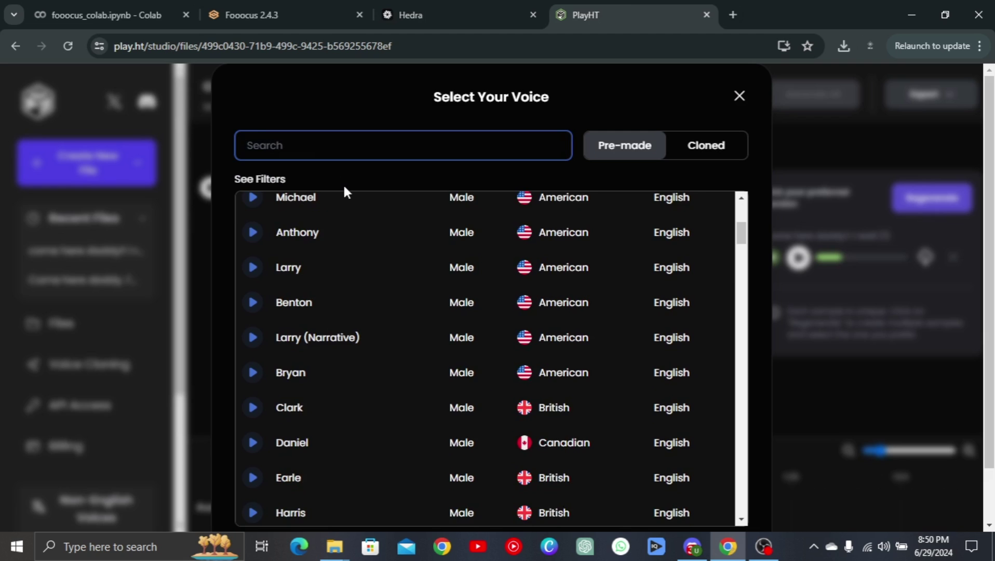
pyautogui.write('d')
pyautogui.press('BackSpace')
pyautogui.write('sara')
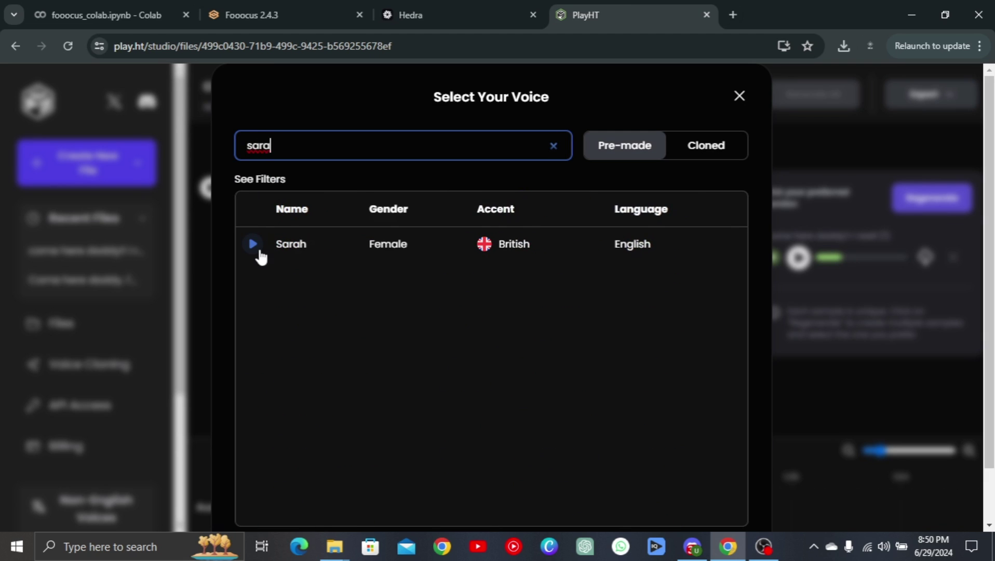
pyautogui.click(256, 247)
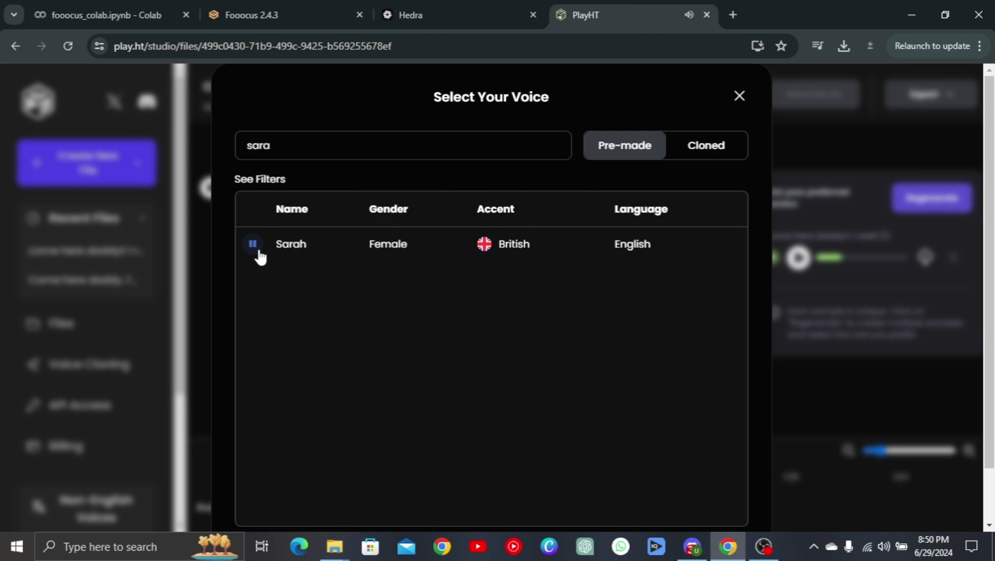
pyautogui.click(293, 248)
# Confirm Sarah, regenerate the line and download the 4.84-second sample (2).
pyautogui.click(722, 494)
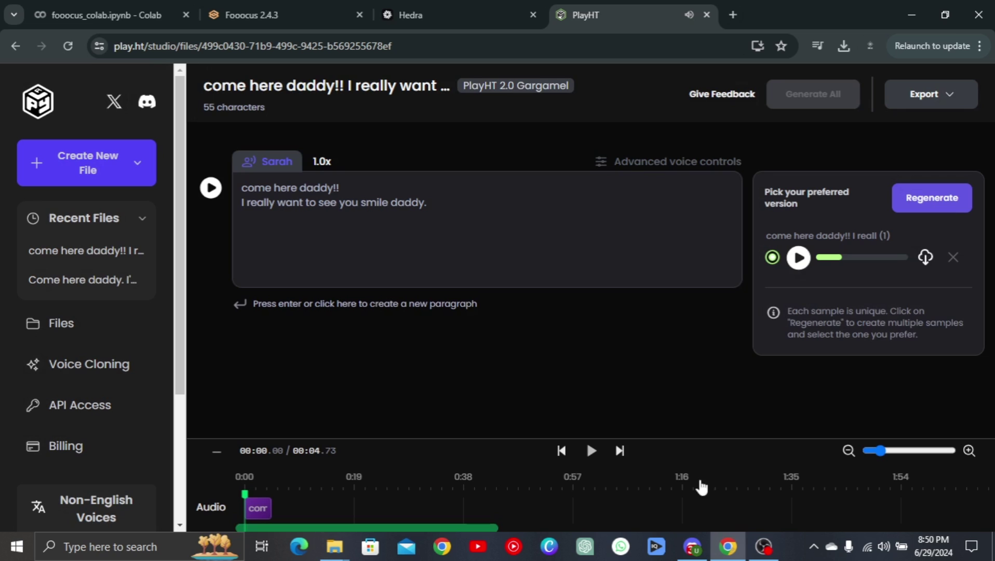
pyautogui.click(931, 197)
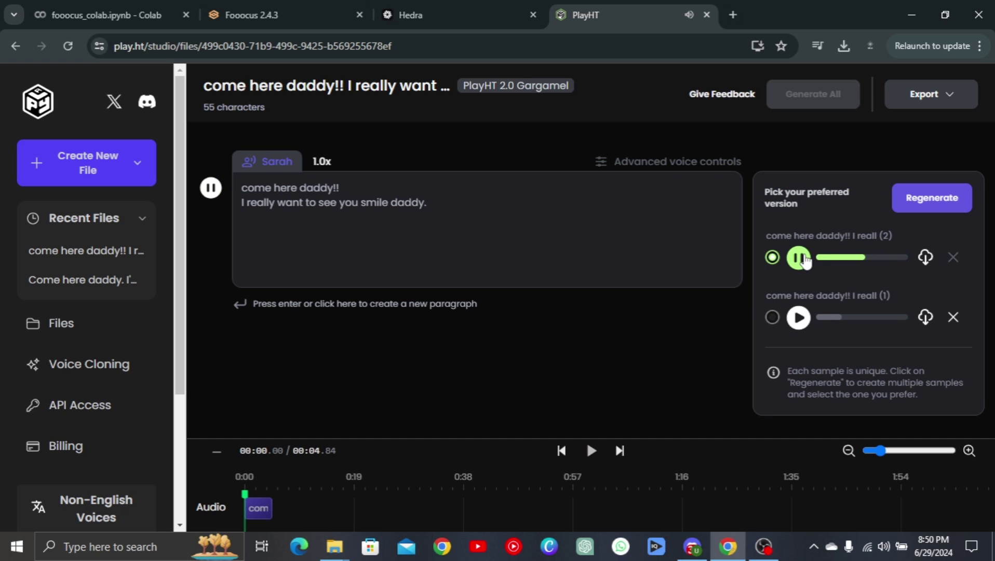
pyautogui.click(926, 258)
# Replace the character's audio in Hedra with the new Sarah .wav sample and listen to it.
pyautogui.click(416, 14)
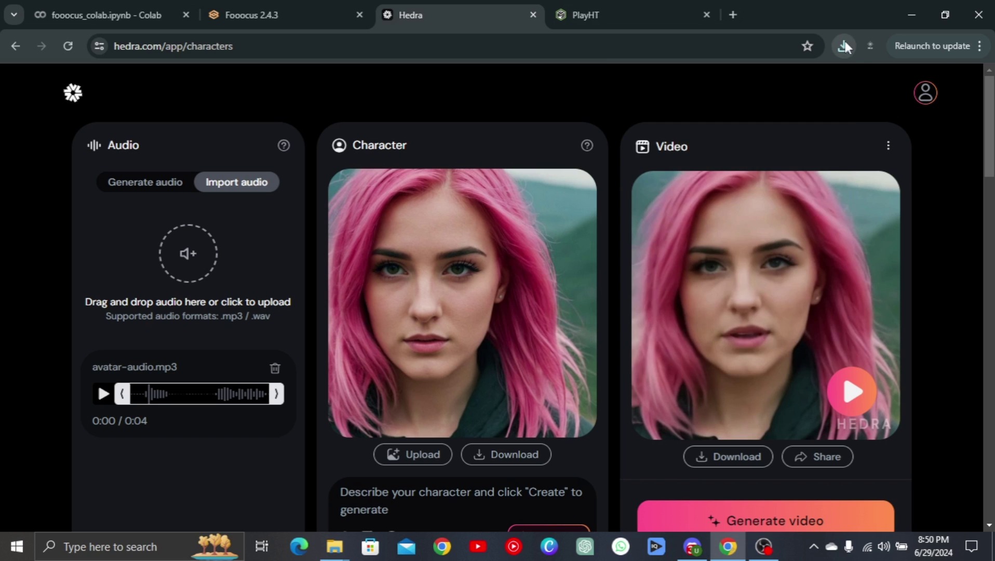
pyautogui.click(844, 45)
pyautogui.moveTo(748, 112); pyautogui.dragTo(215, 312)
pyautogui.click(105, 394)
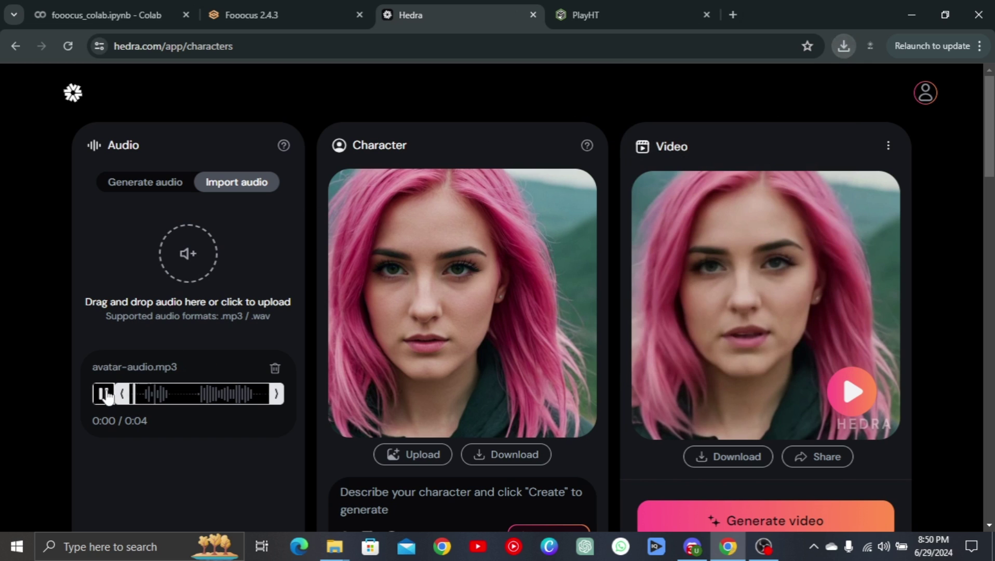
pyautogui.scroll(-3, 710, 382)
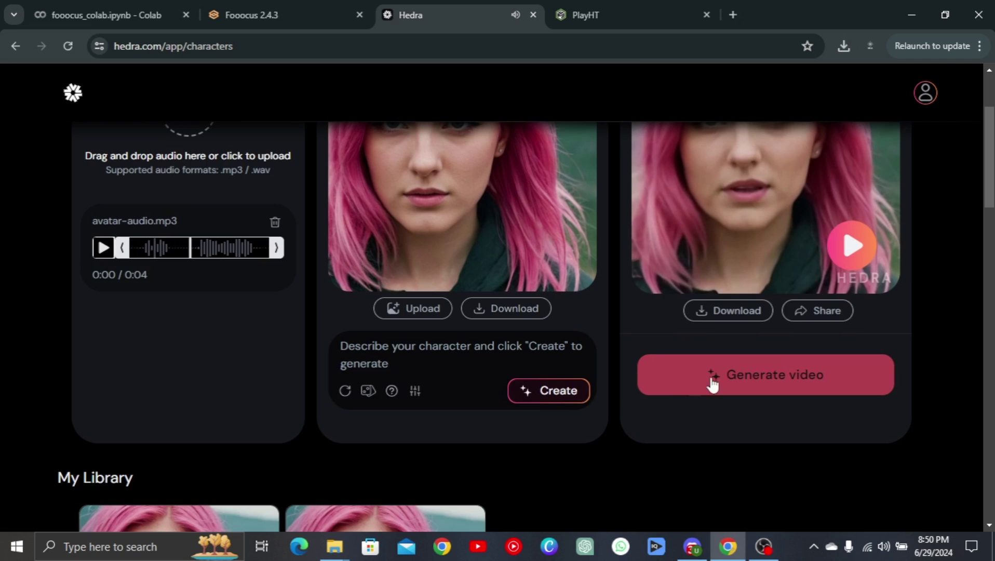
pyautogui.scroll(3, 717, 451)
# Generate the talking video with the new audio, play it, and download the MP4.
pyautogui.click(744, 471)
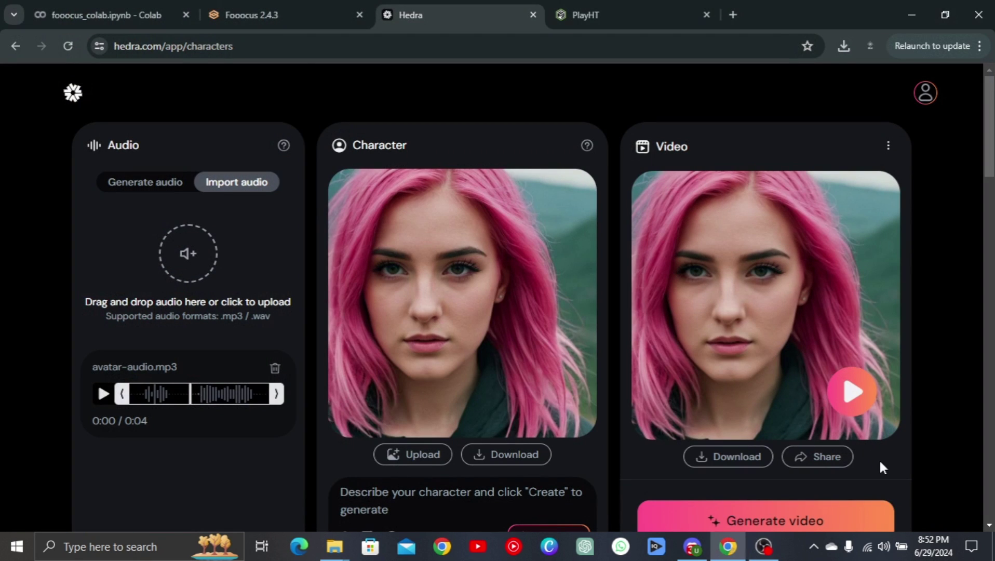
pyautogui.click(852, 391)
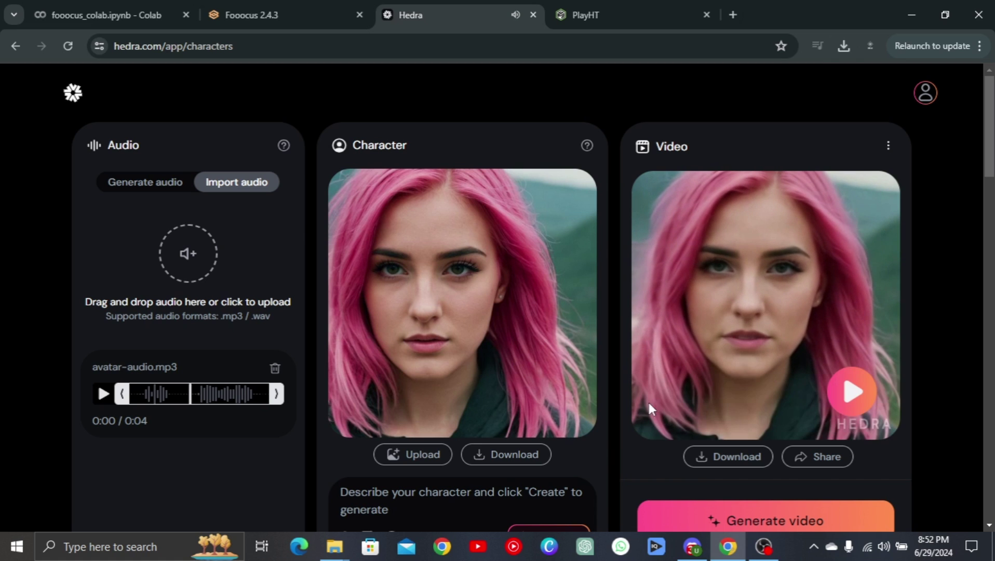
pyautogui.click(753, 452)
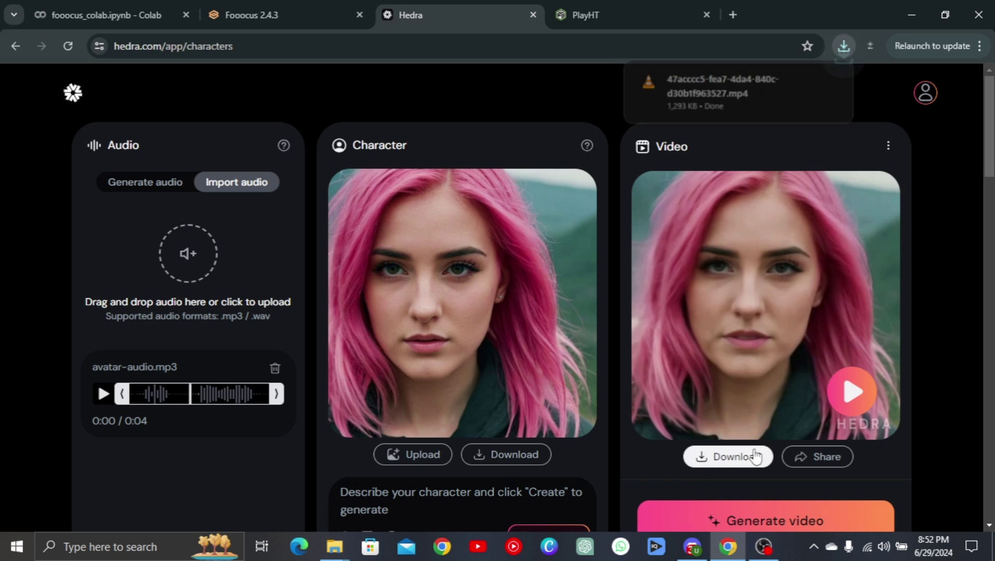
pyautogui.click(762, 525)
# Import the downloaded Hedra video into CapCut's media library and place it on the timeline.
pyautogui.click(763, 546)
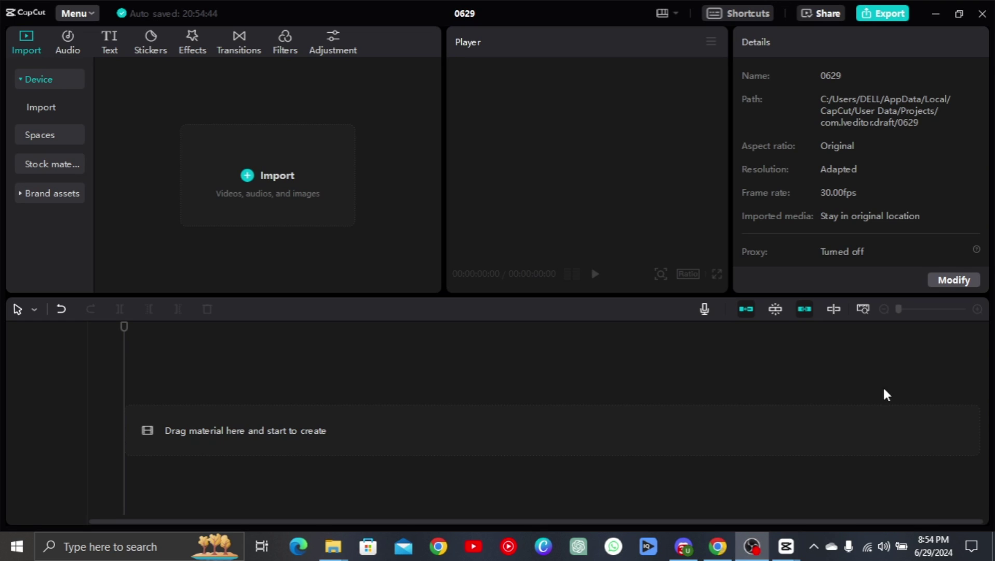
pyautogui.moveTo(334, 546)
pyautogui.click(410, 478)
pyautogui.moveTo(310, 63); pyautogui.dragTo(720, 39)
pyautogui.moveTo(711, 161); pyautogui.dragTo(262, 209)
pyautogui.moveTo(139, 187); pyautogui.dragTo(126, 436)
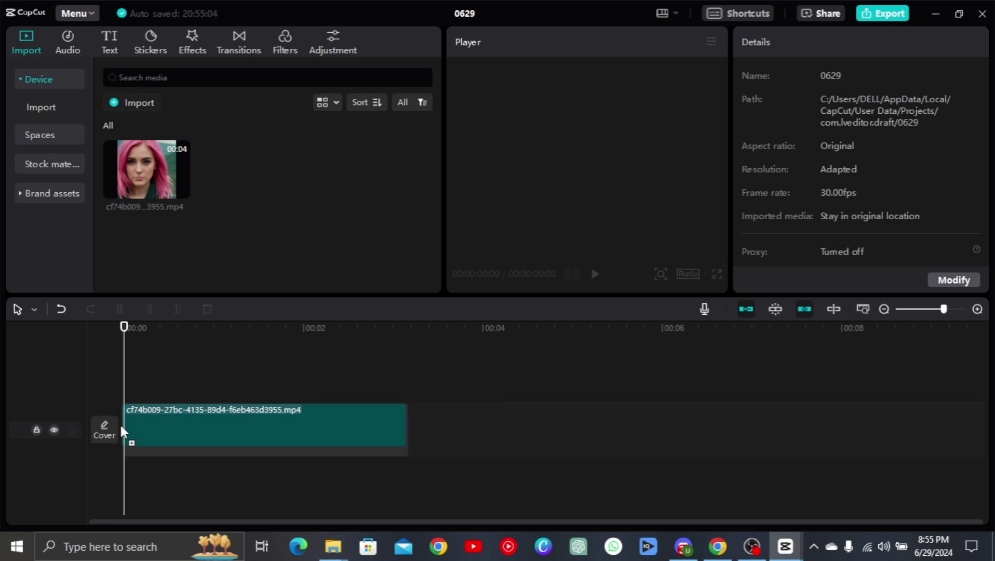
# Paste a copy of the clip on a track above and shrink a Rectangle mask onto the HEDRA watermark.
pyautogui.rightClick(178, 437)
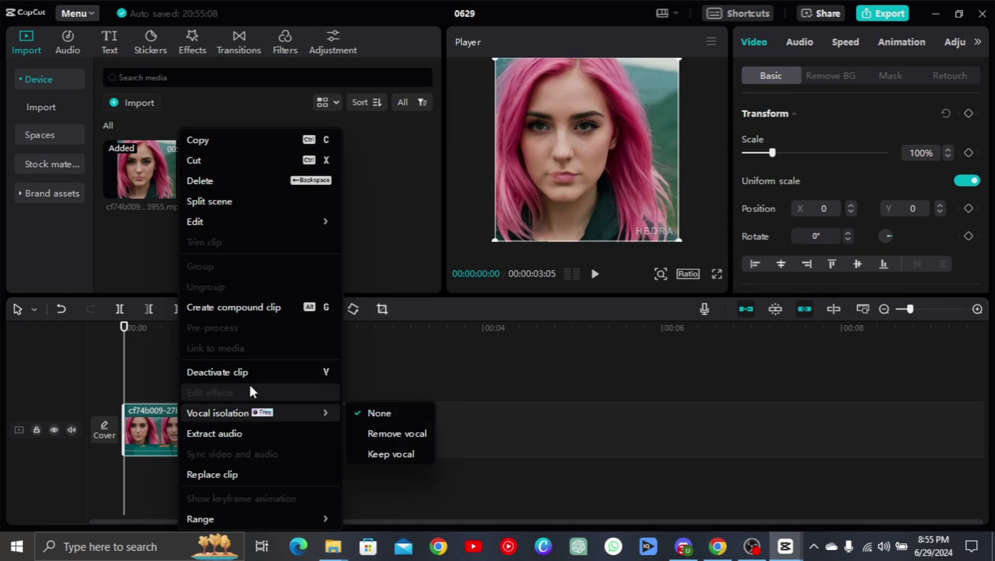
pyautogui.rightClick(150, 378)
pyautogui.click(163, 385)
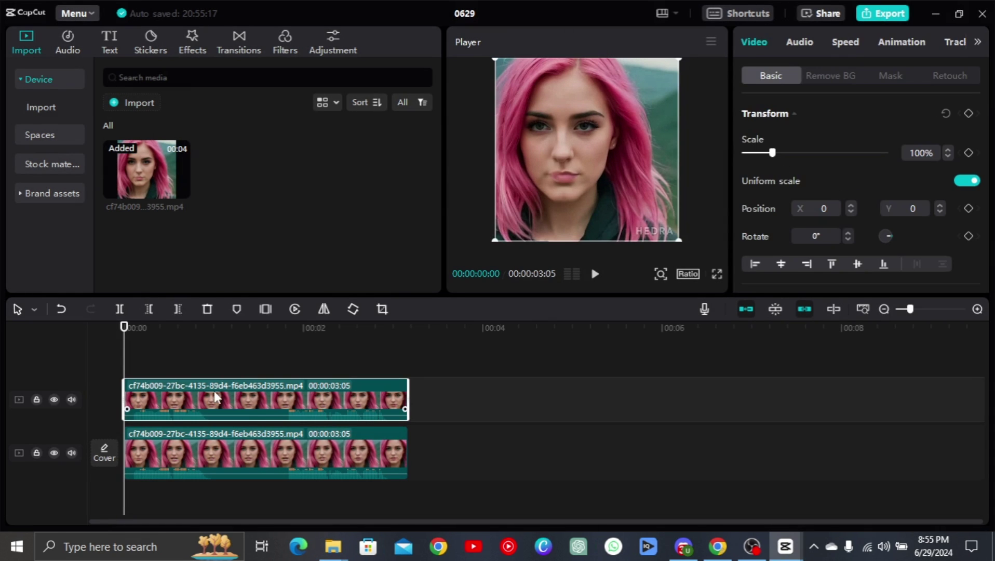
pyautogui.click(890, 75)
pyautogui.click(764, 221)
pyautogui.moveTo(588, 131); pyautogui.dragTo(675, 220)
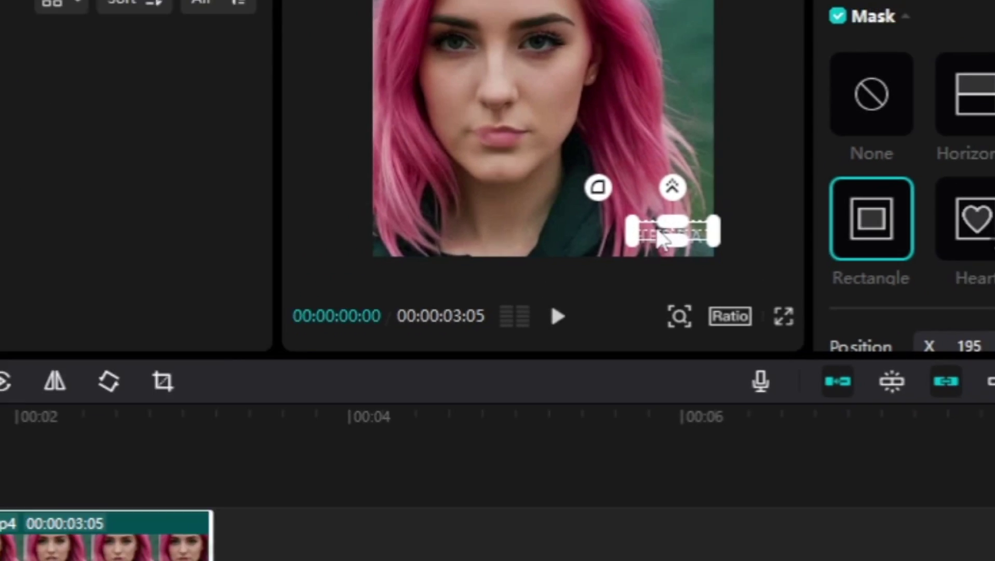
# Apply the Blur effect from a 'blur' search to the masked top clip at strength 10.
pyautogui.click(192, 49)
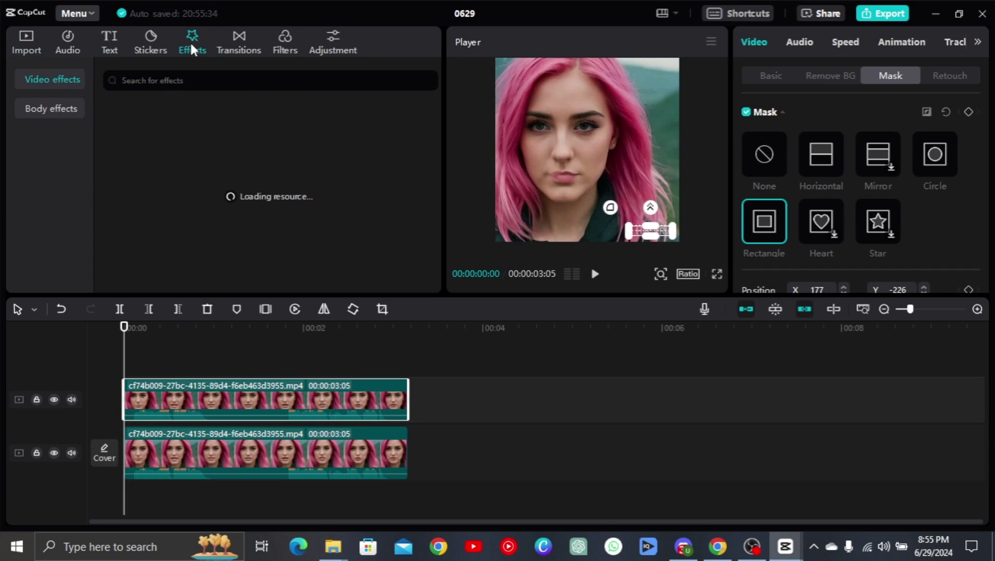
pyautogui.click(195, 82)
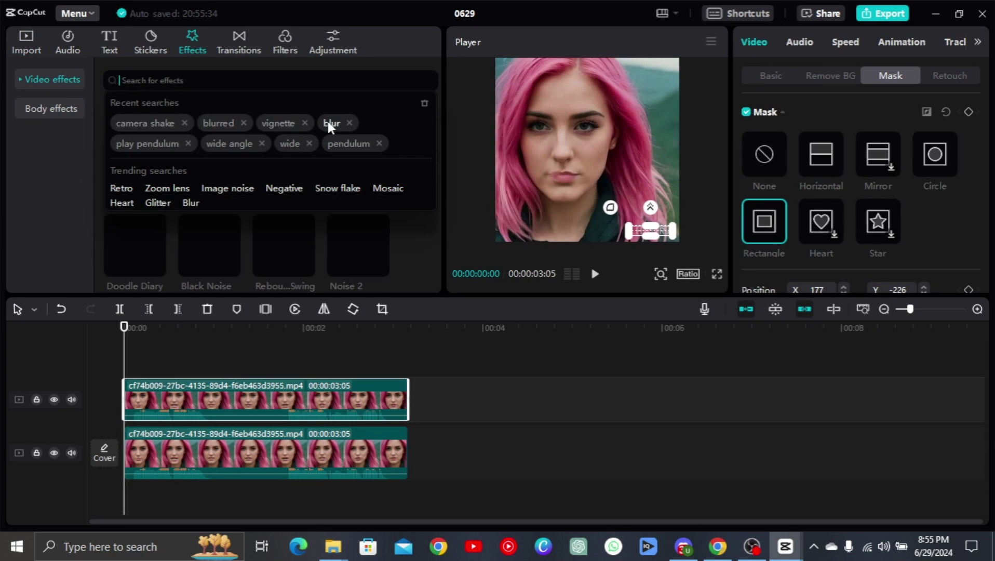
pyautogui.write('blur')
pyautogui.press('Return')
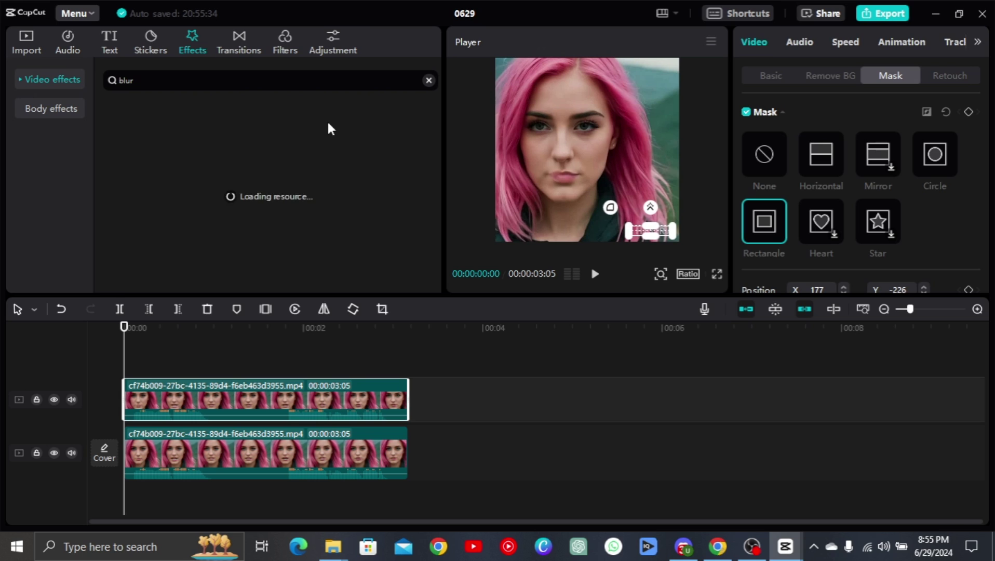
pyautogui.moveTo(209, 165); pyautogui.dragTo(262, 403)
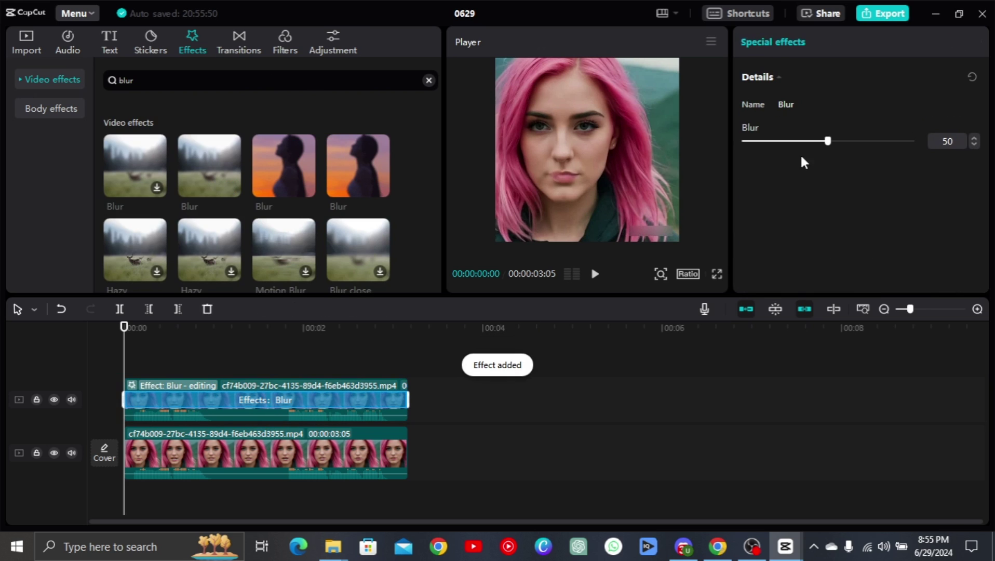
pyautogui.moveTo(827, 141); pyautogui.dragTo(765, 141)
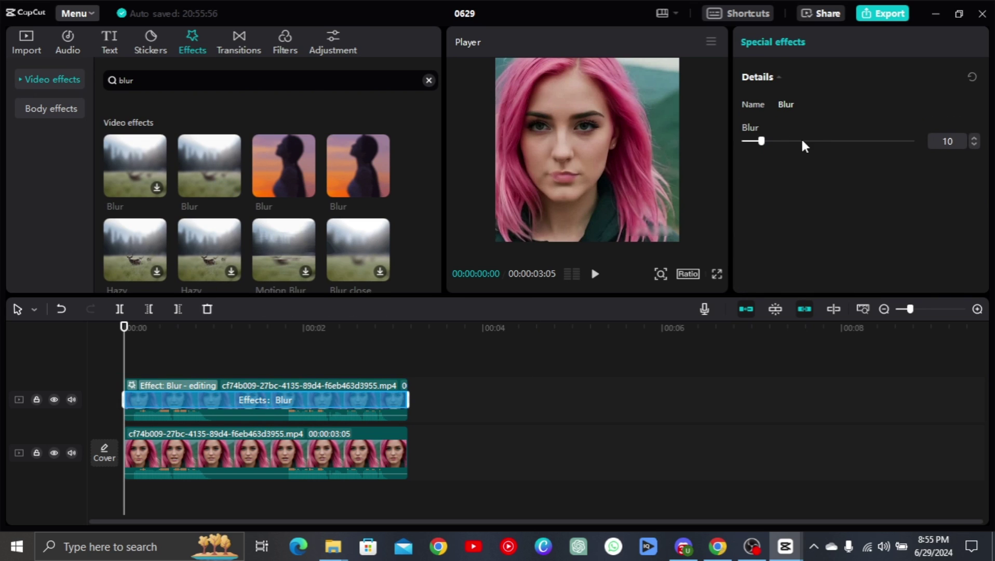
# Play the edit full screen to check the blurred watermark.
pyautogui.click(250, 415)
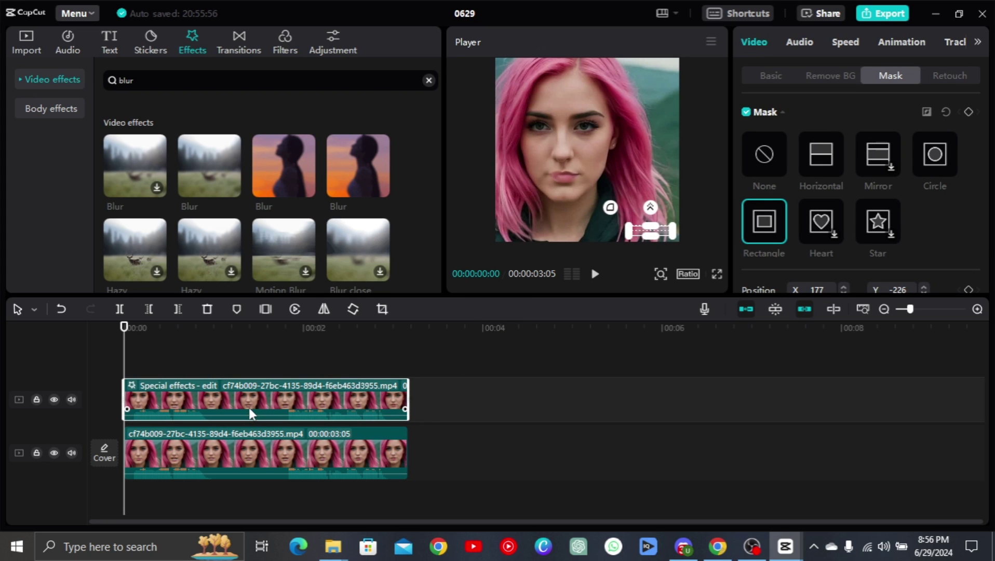
pyautogui.click(716, 274)
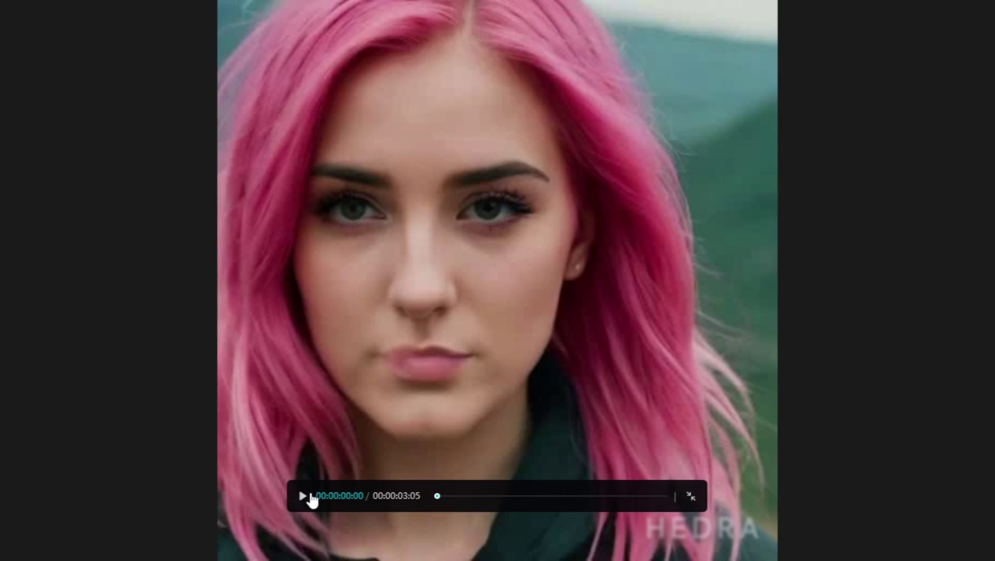
pyautogui.click(303, 496)
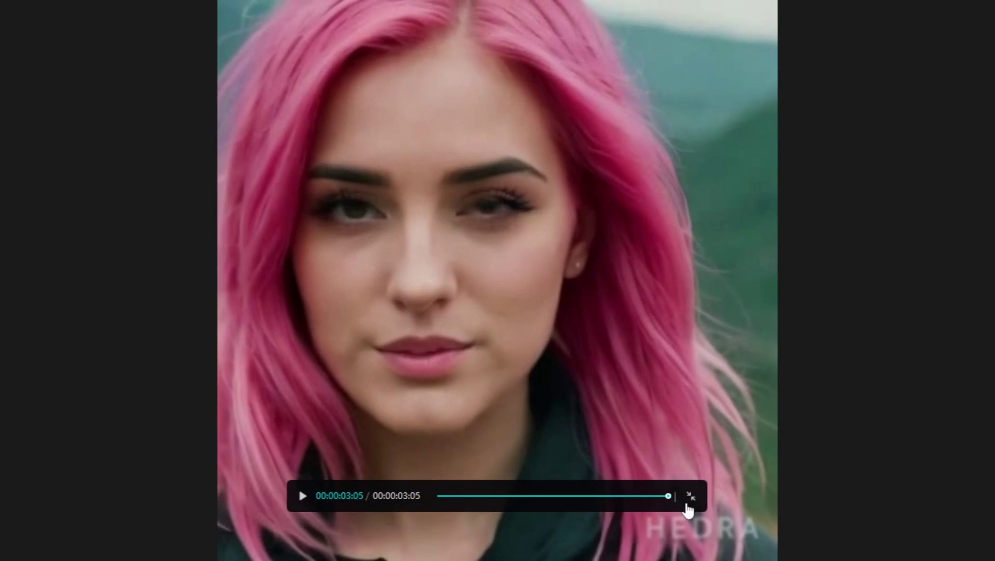
pyautogui.click(691, 496)
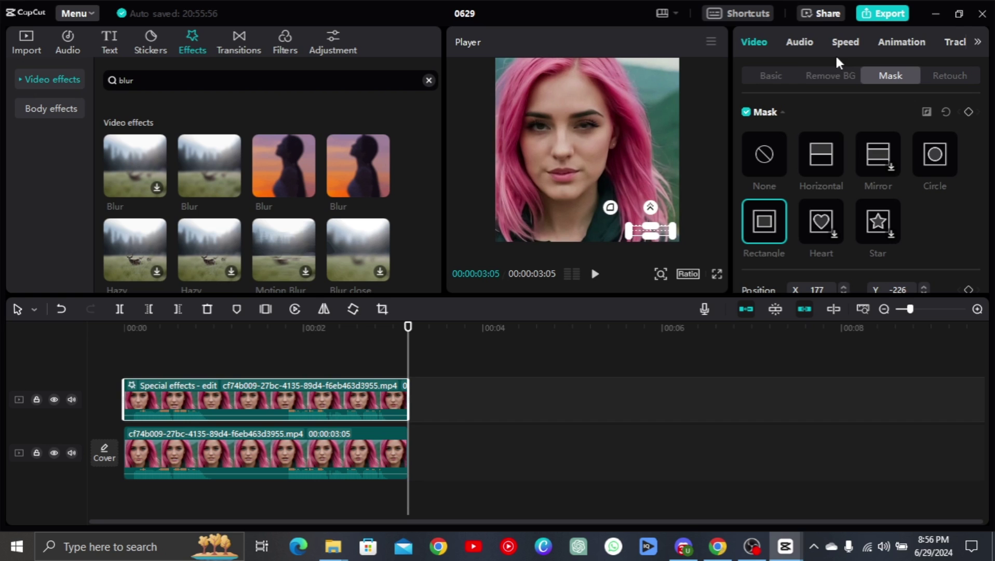